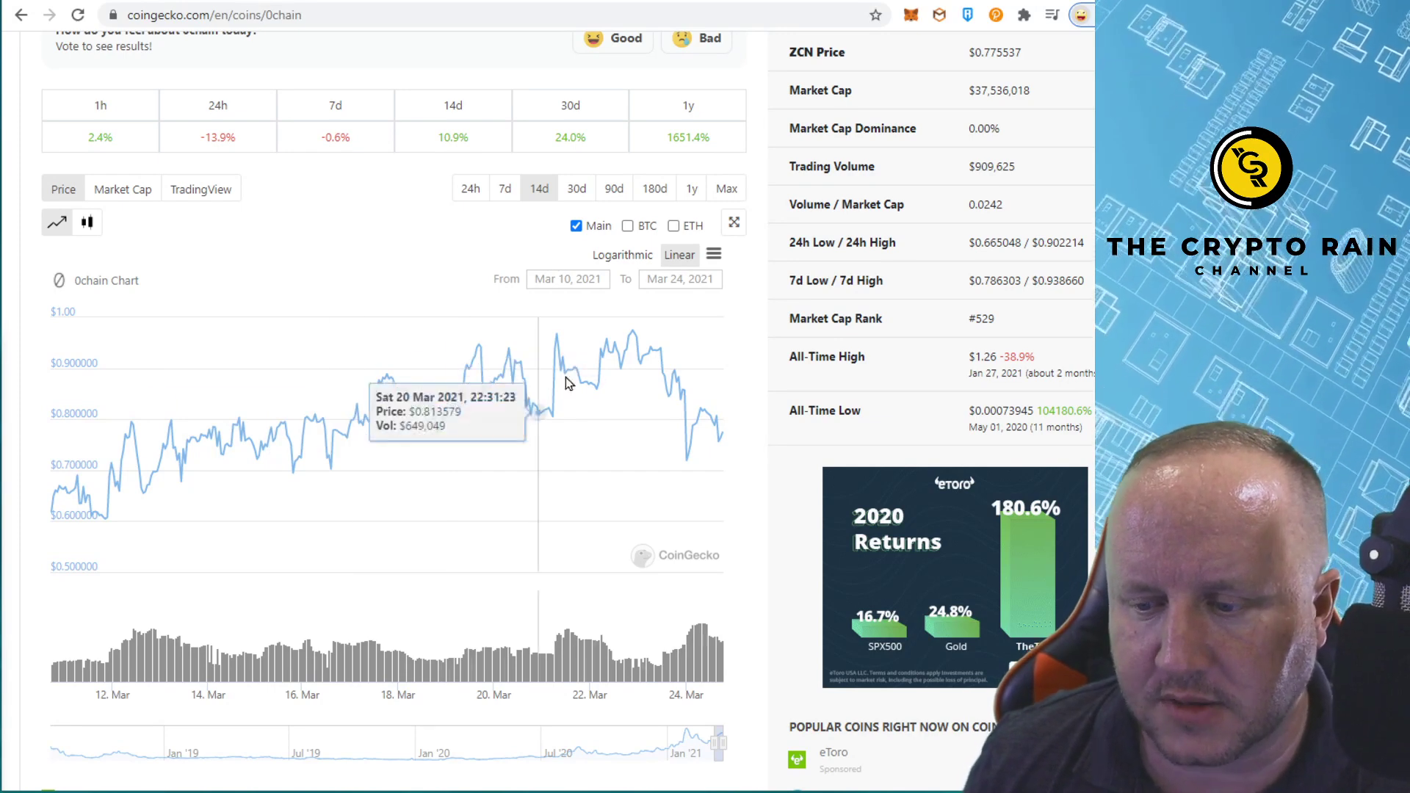
Widen the 0chain price chart from 30 days to 90 days (Dec 24, 2020 – Mar 24, 2021)
{"action": "left_click", "coordinate": [577, 190]}
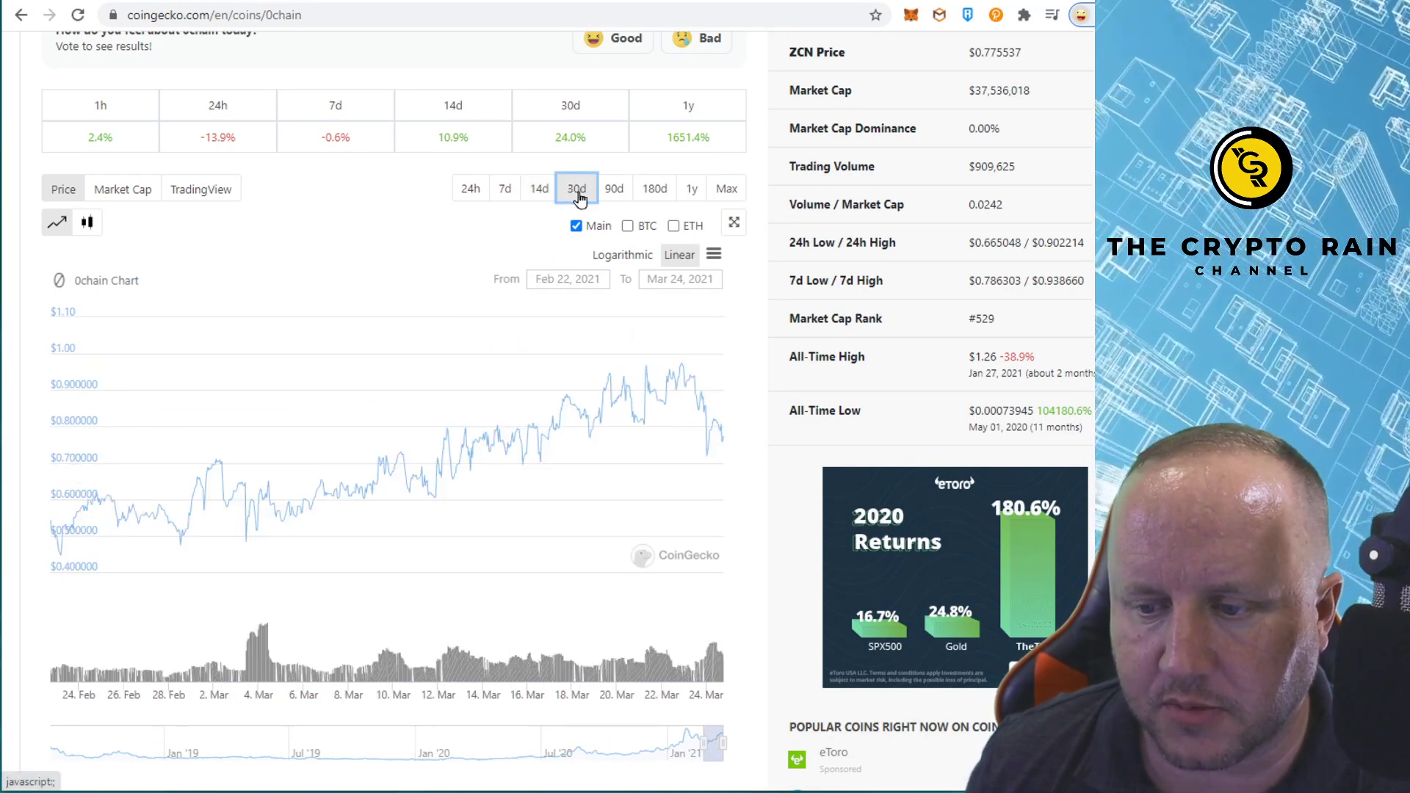
{"action": "left_click", "coordinate": [609, 193]}
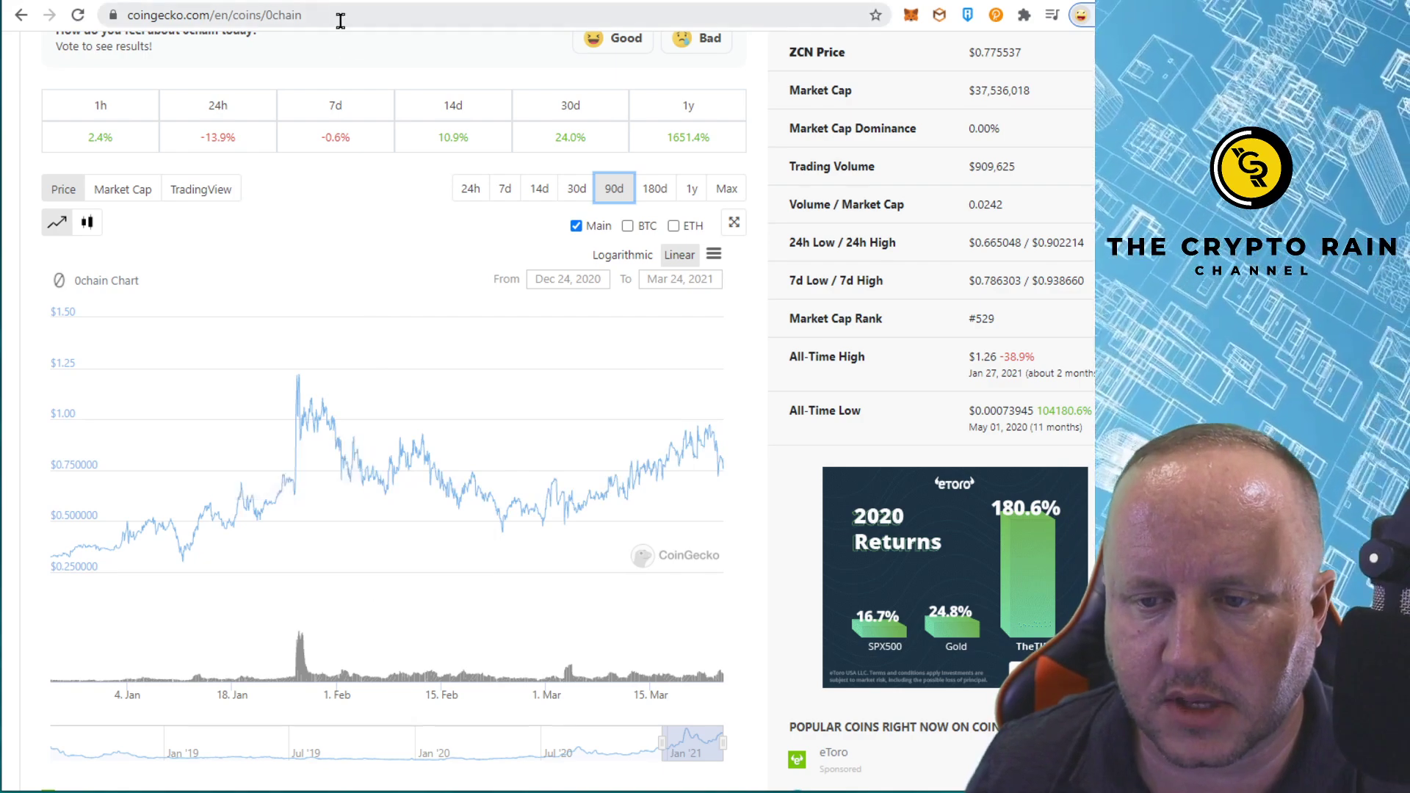
{"action": "scroll", "coordinate": [564, 410], "scroll_direction": "up", "scroll_amount": 15}
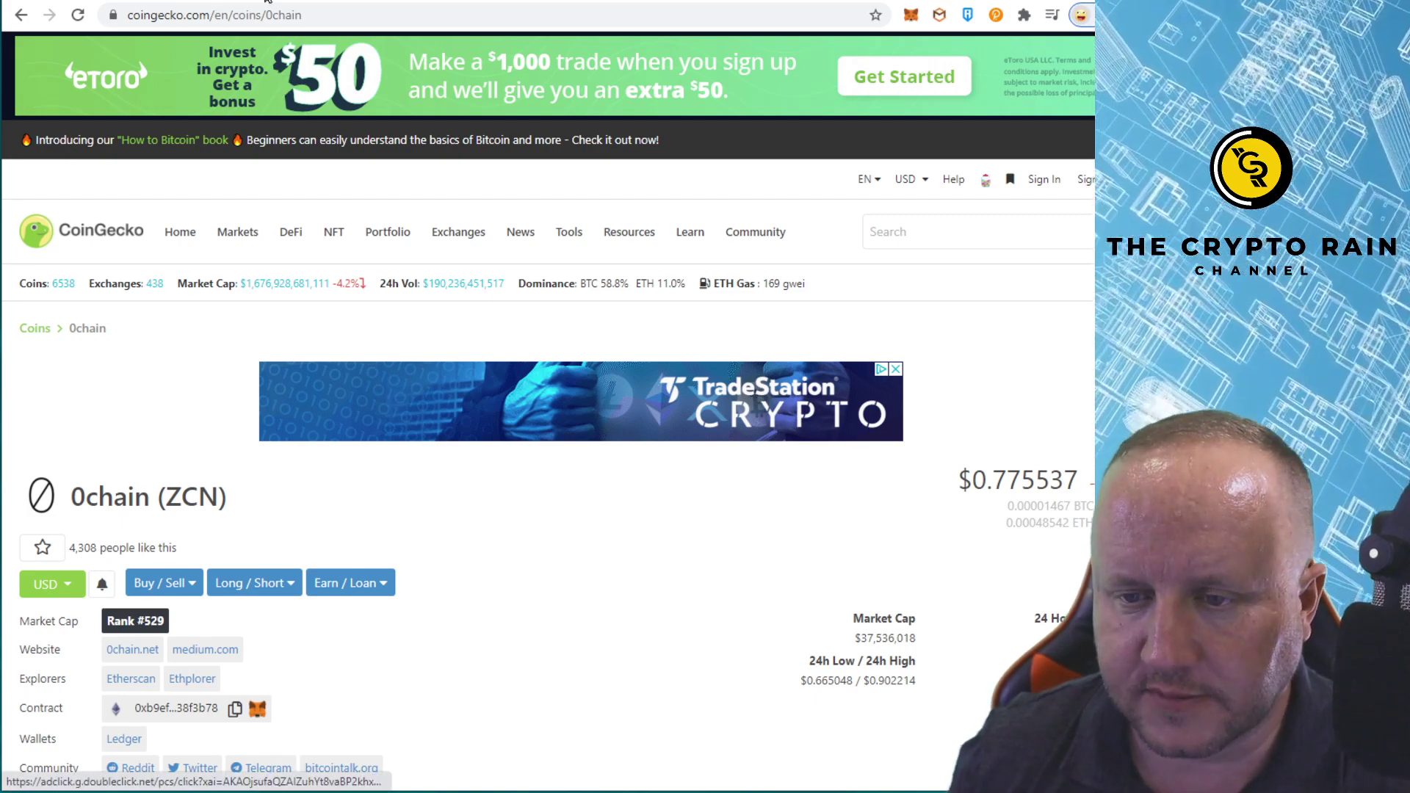
Go to the Filecoin page and set its price chart to 180 days (Oct 14, 2020 – Mar 24, 2021)
{"action": "key", "text": "alt+Left"}
{"action": "mouse_move", "coordinate": [463, 246]}
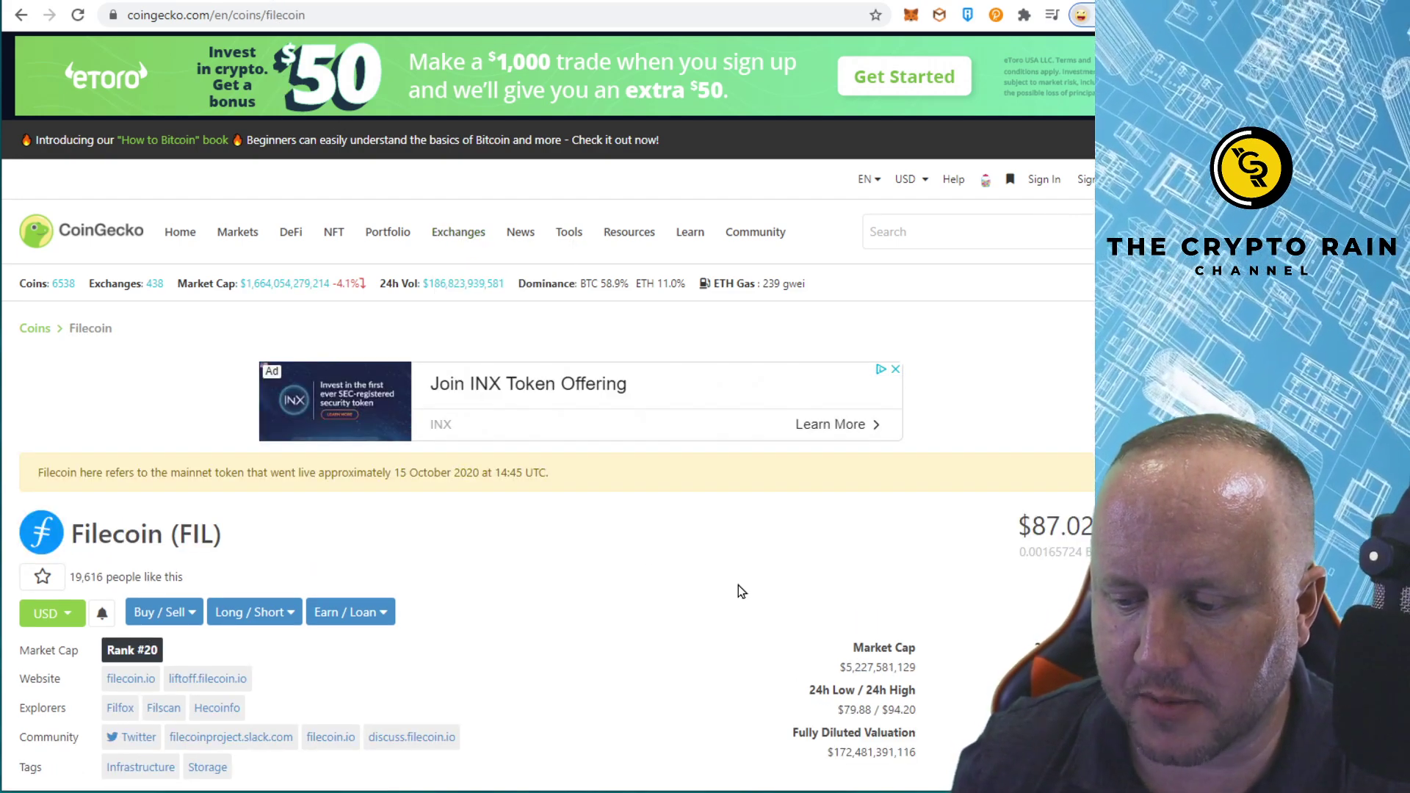
{"action": "scroll", "coordinate": [738, 584], "scroll_direction": "down", "scroll_amount": 2}
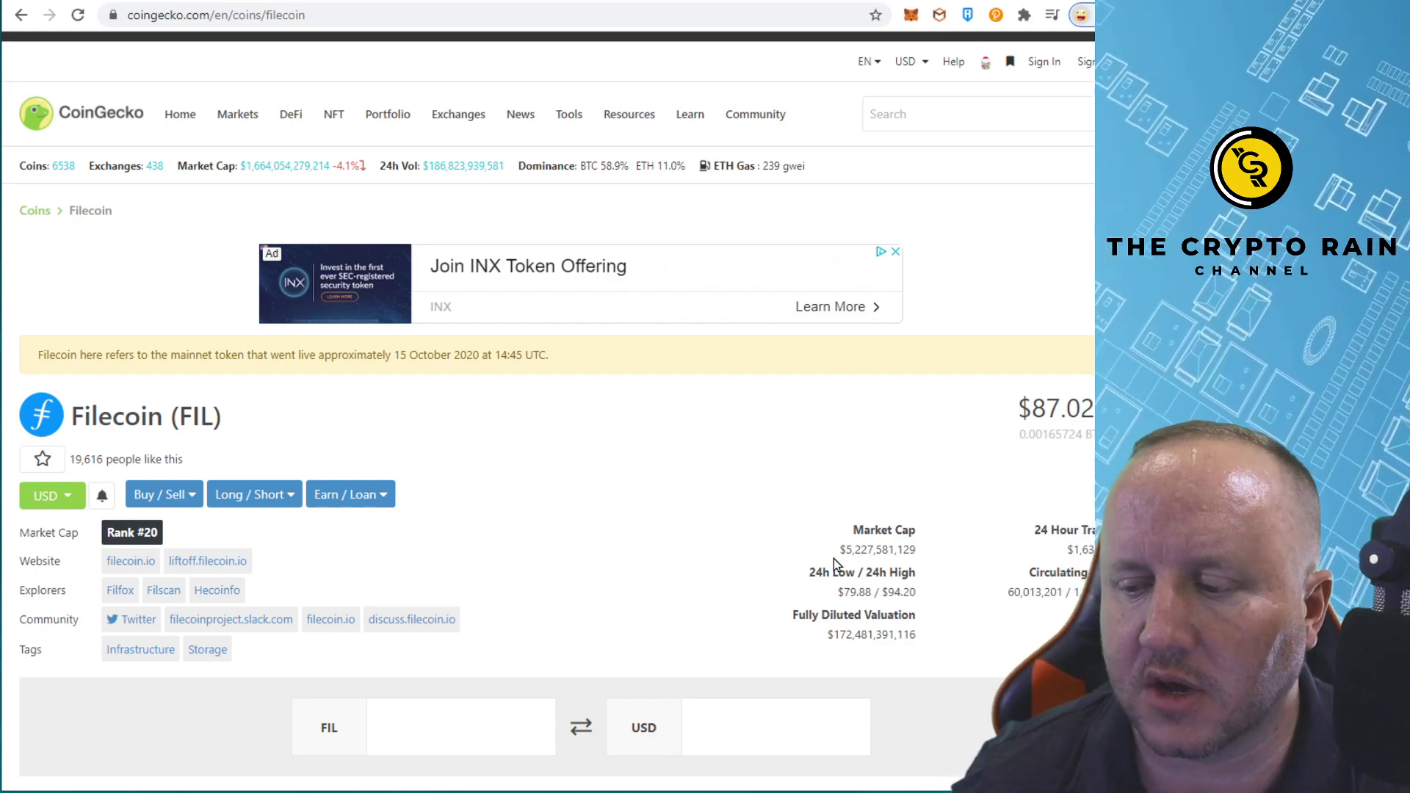
{"action": "scroll", "coordinate": [764, 452], "scroll_direction": "down", "scroll_amount": 12}
{"action": "scroll", "coordinate": [765, 451], "scroll_direction": "up", "scroll_amount": 4}
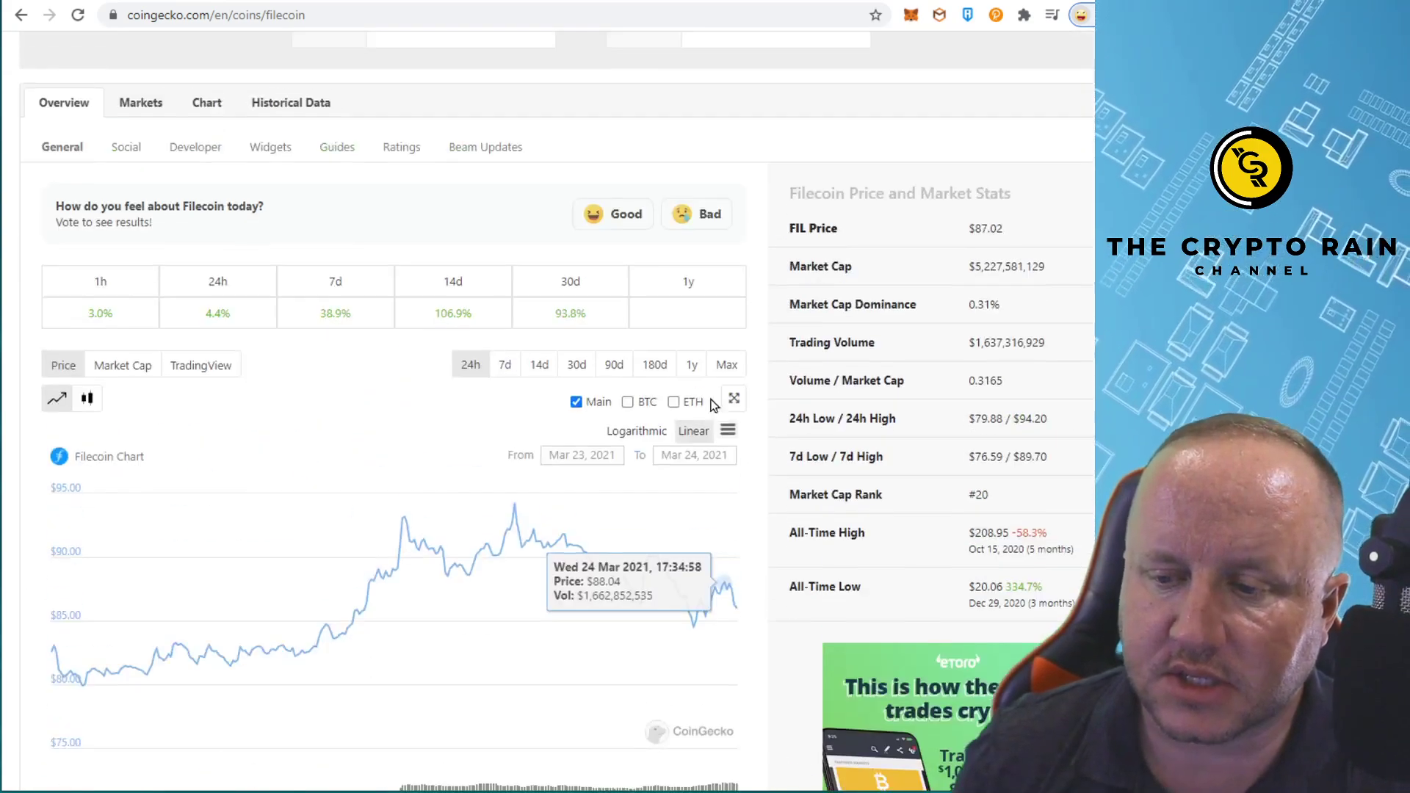
{"action": "left_click", "coordinate": [617, 371]}
{"action": "left_click", "coordinate": [658, 373]}
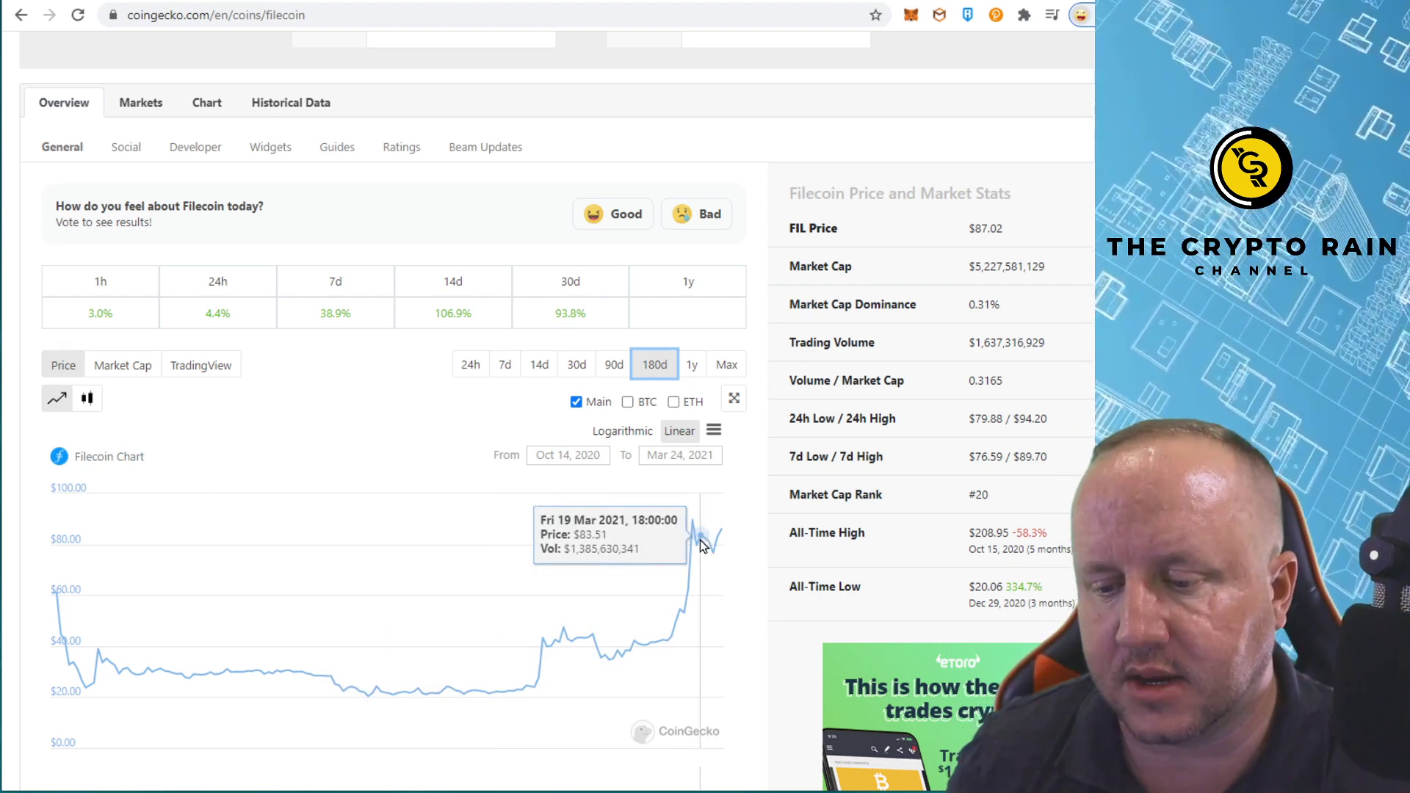
{"action": "scroll", "coordinate": [701, 545], "scroll_direction": "up", "scroll_amount": 4}
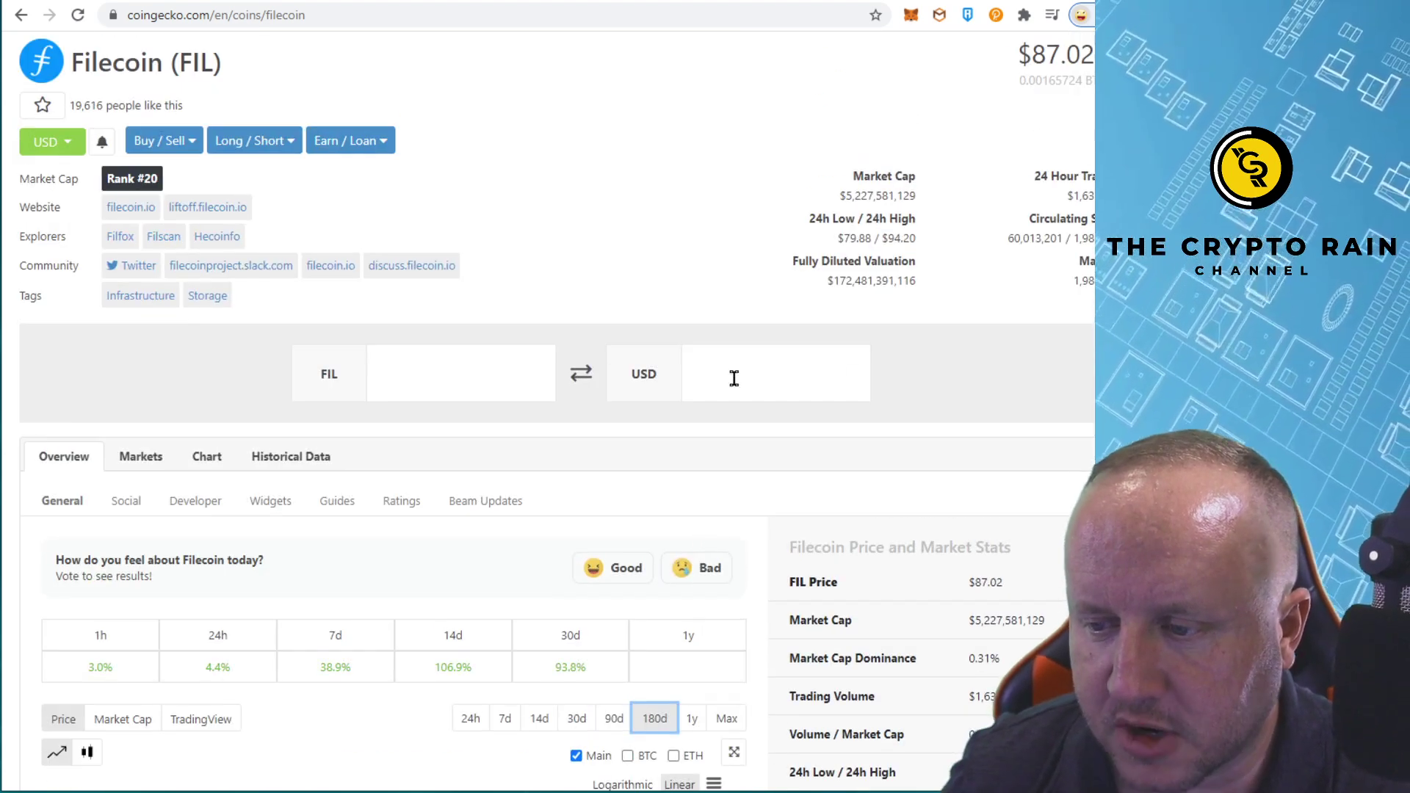
{"action": "scroll", "coordinate": [808, 268], "scroll_direction": "up", "scroll_amount": 3}
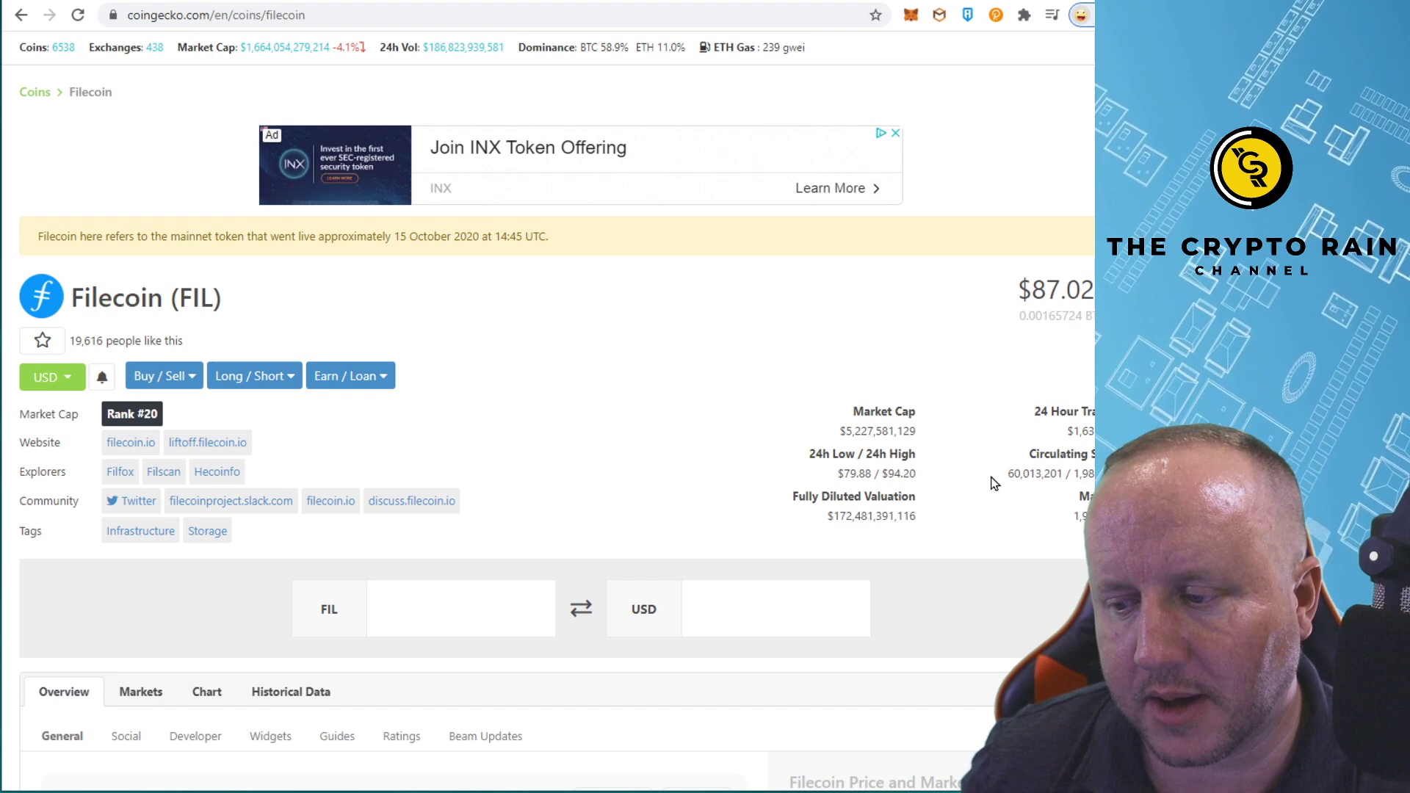
{"action": "left_click_drag", "start_coordinate": [1017, 473], "coordinate": [1066, 473]}
{"action": "left_click", "coordinate": [1066, 473]}
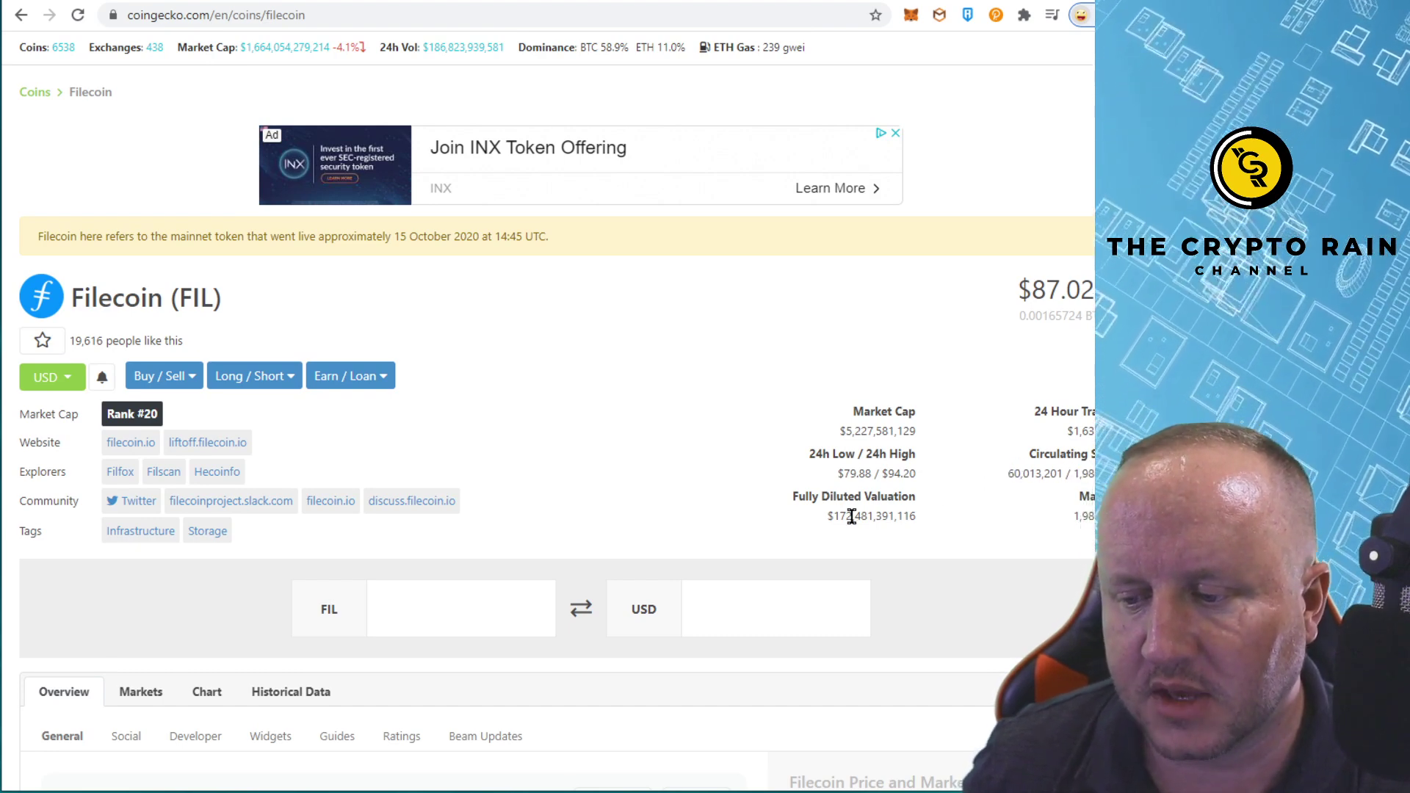
{"action": "left_click_drag", "start_coordinate": [915, 518], "coordinate": [832, 519]}
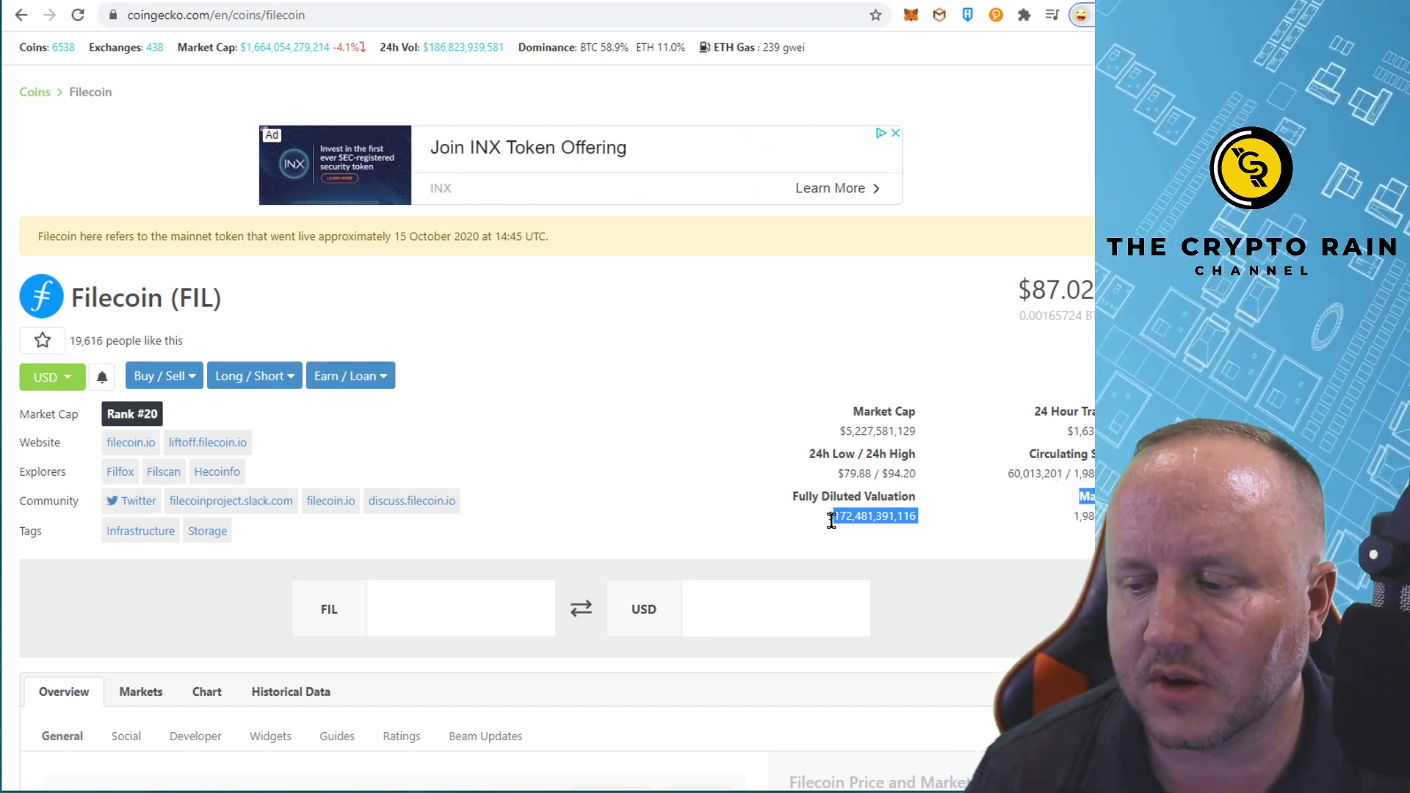
{"action": "left_click", "coordinate": [895, 490]}
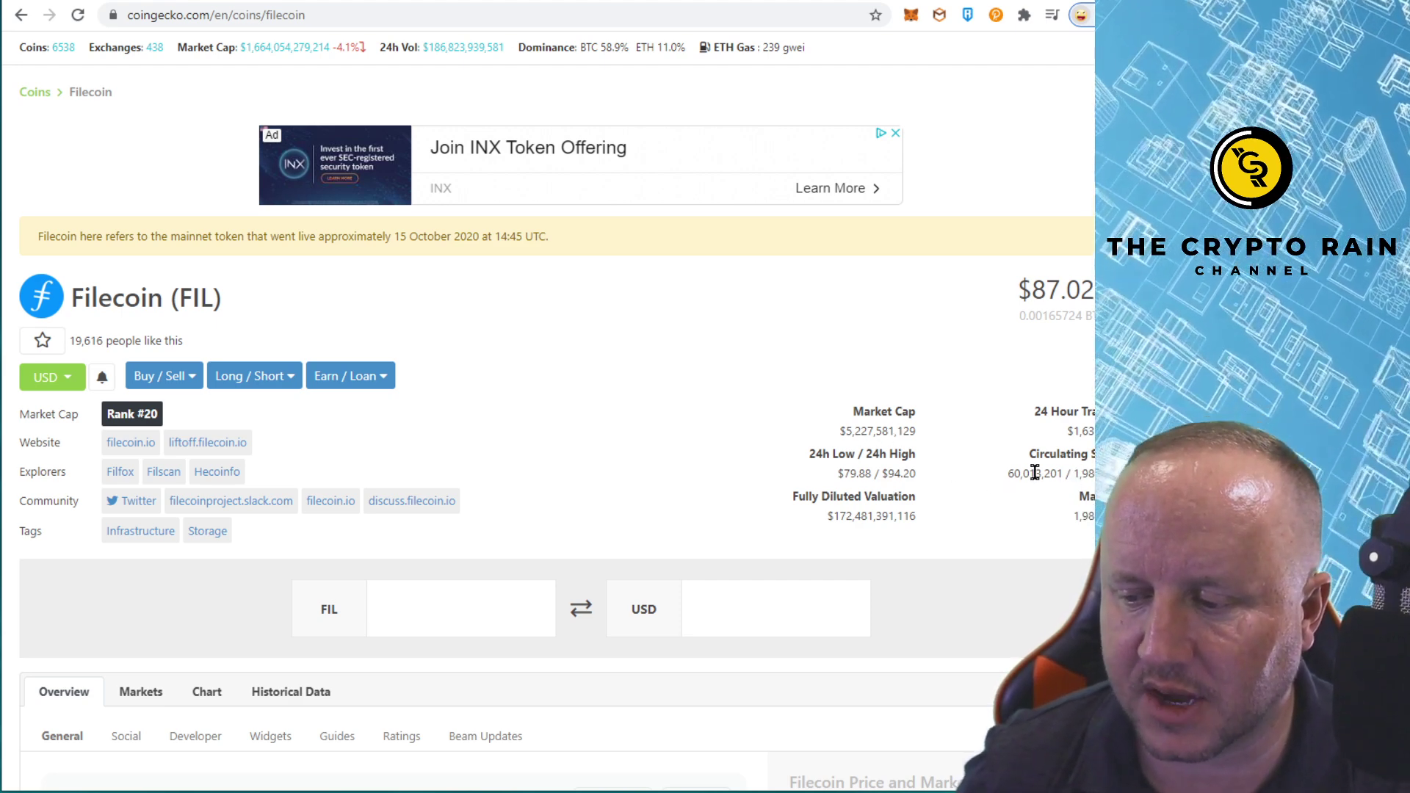
{"action": "mouse_move", "coordinate": [1021, 476]}
{"action": "left_mouse_down"}
{"action": "mouse_move", "coordinate": [1002, 478]}
{"action": "mouse_move", "coordinate": [1018, 476]}
{"action": "left_mouse_up"}
{"action": "left_click_drag", "start_coordinate": [840, 434], "coordinate": [917, 433]}
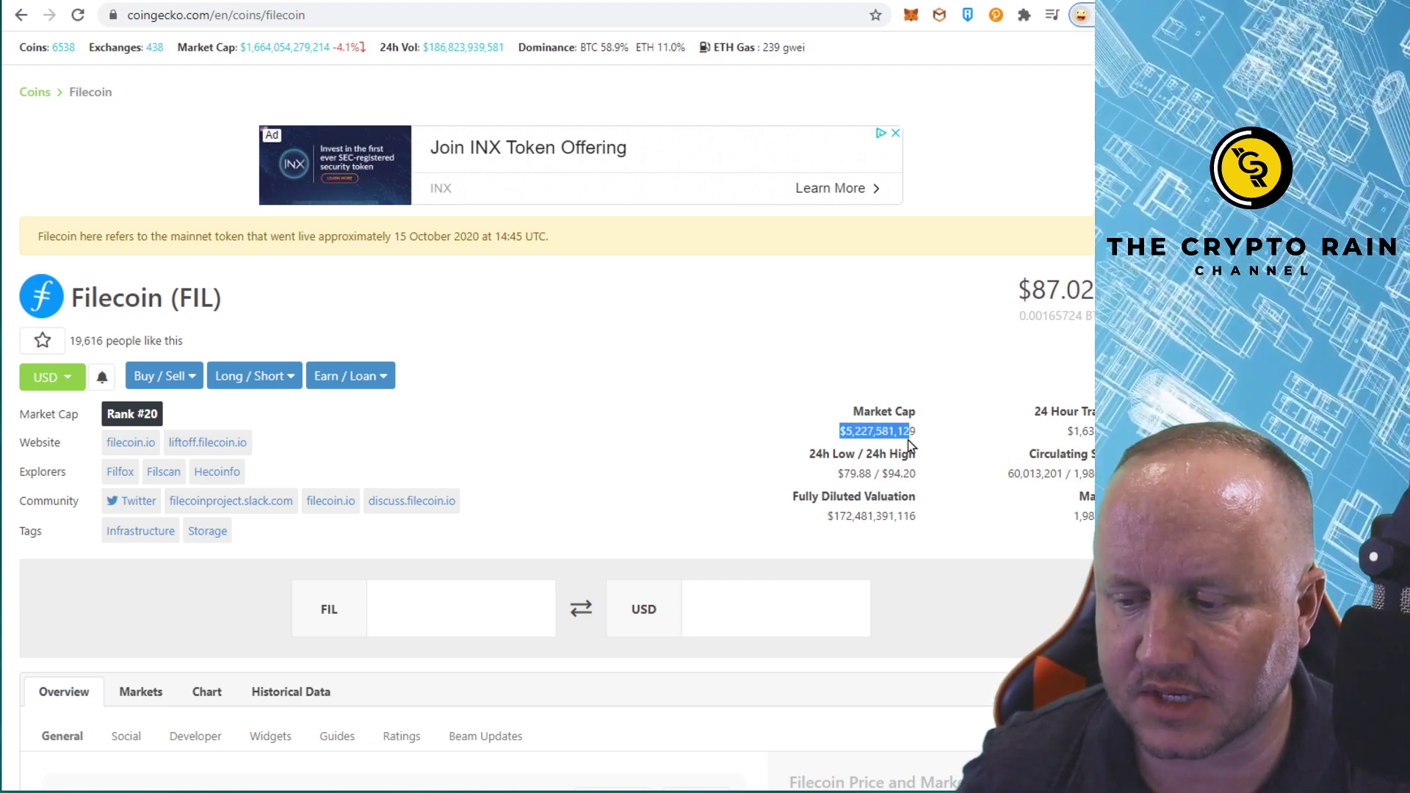
{"action": "left_click", "coordinate": [896, 436]}
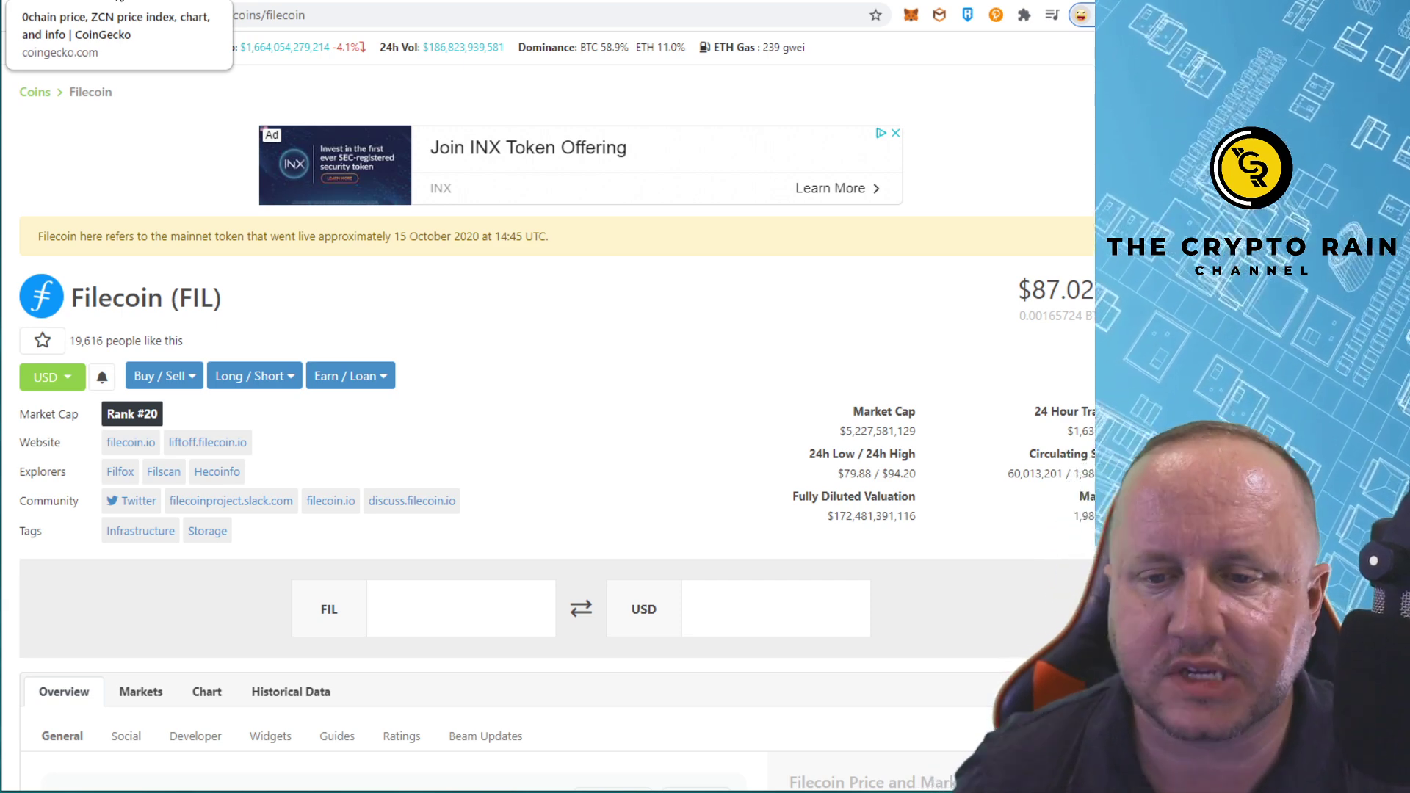
Return to the 0chain page, highlight part of its price, and set the chart to 180 days
{"action": "left_click", "coordinate": [121, 0]}
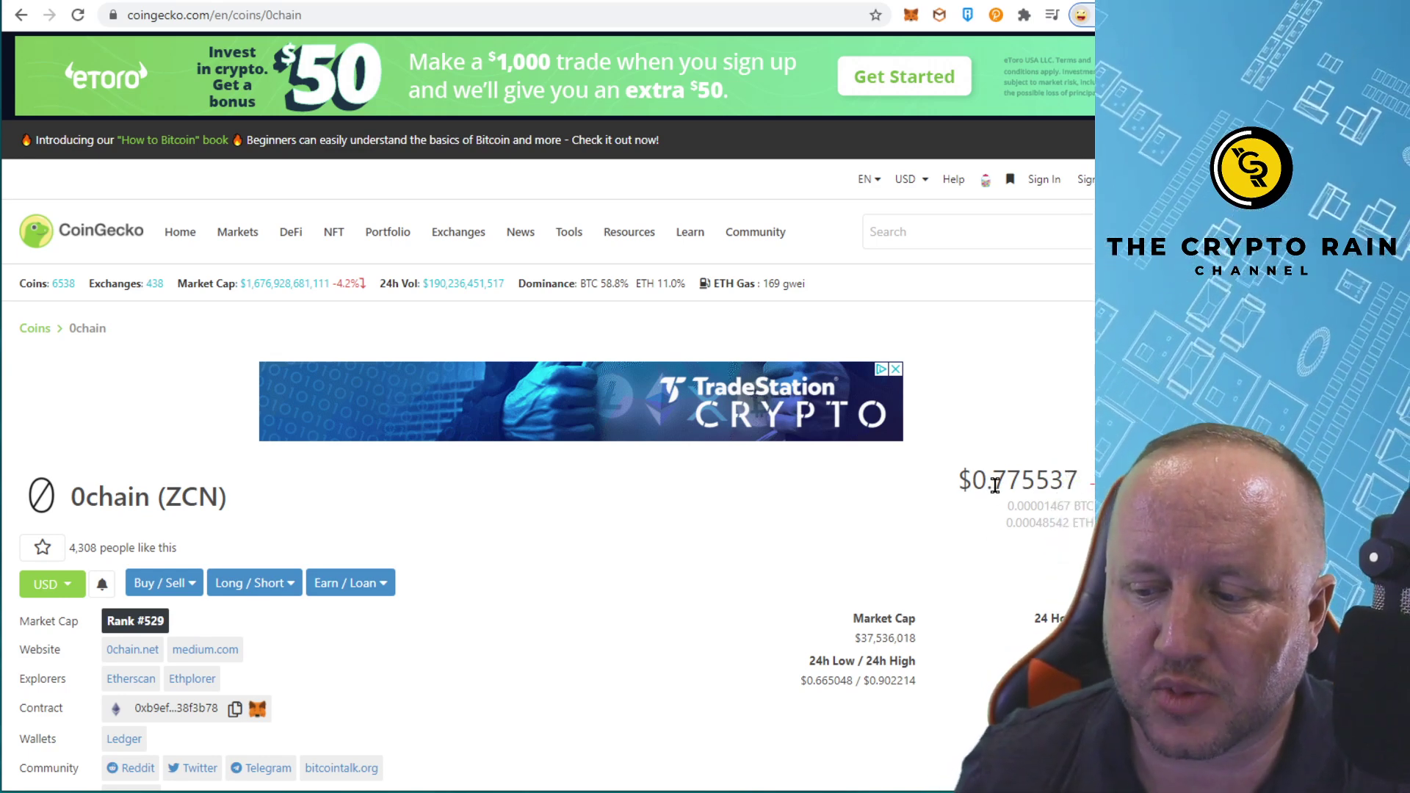
{"action": "left_click_drag", "start_coordinate": [993, 482], "coordinate": [1039, 487]}
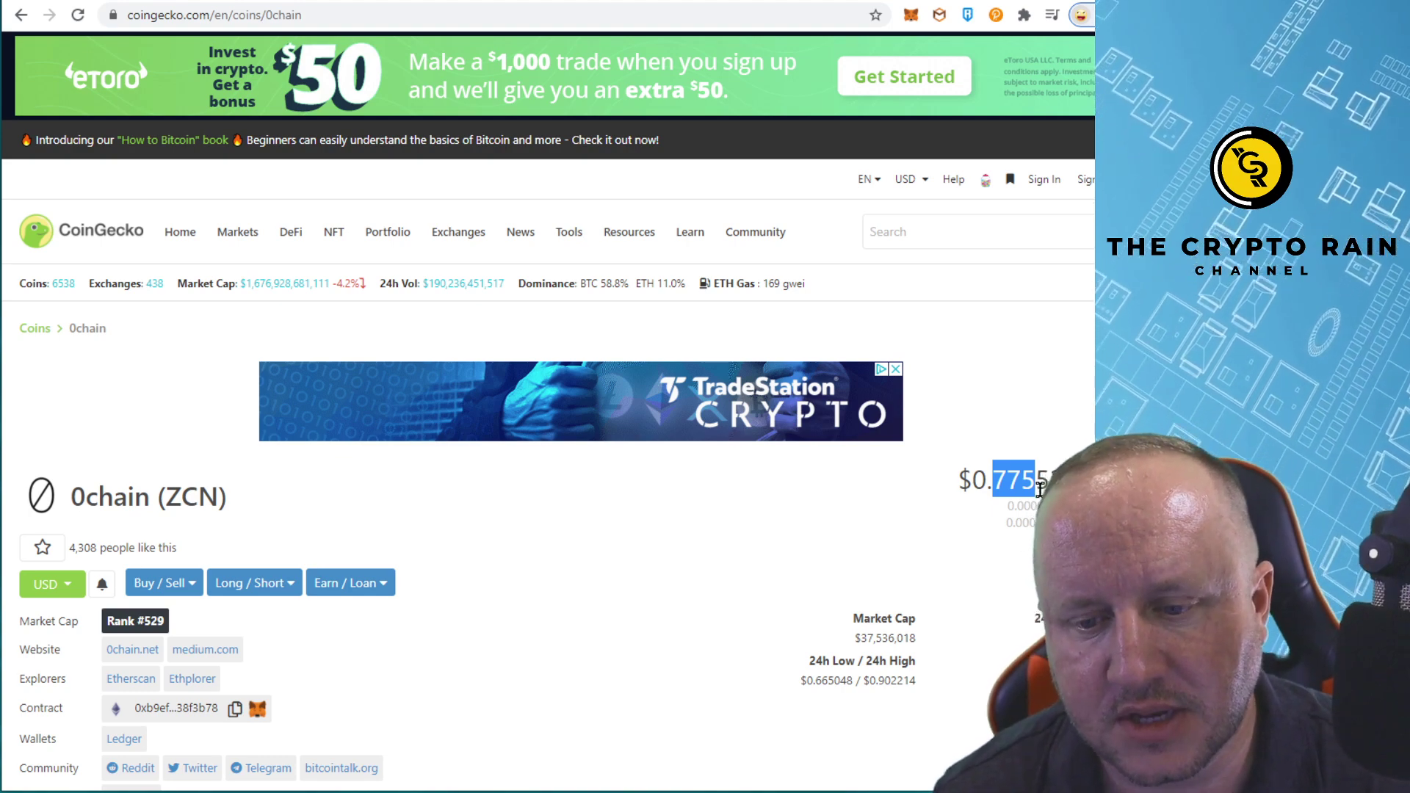
{"action": "scroll", "coordinate": [855, 470], "scroll_direction": "down", "scroll_amount": 12}
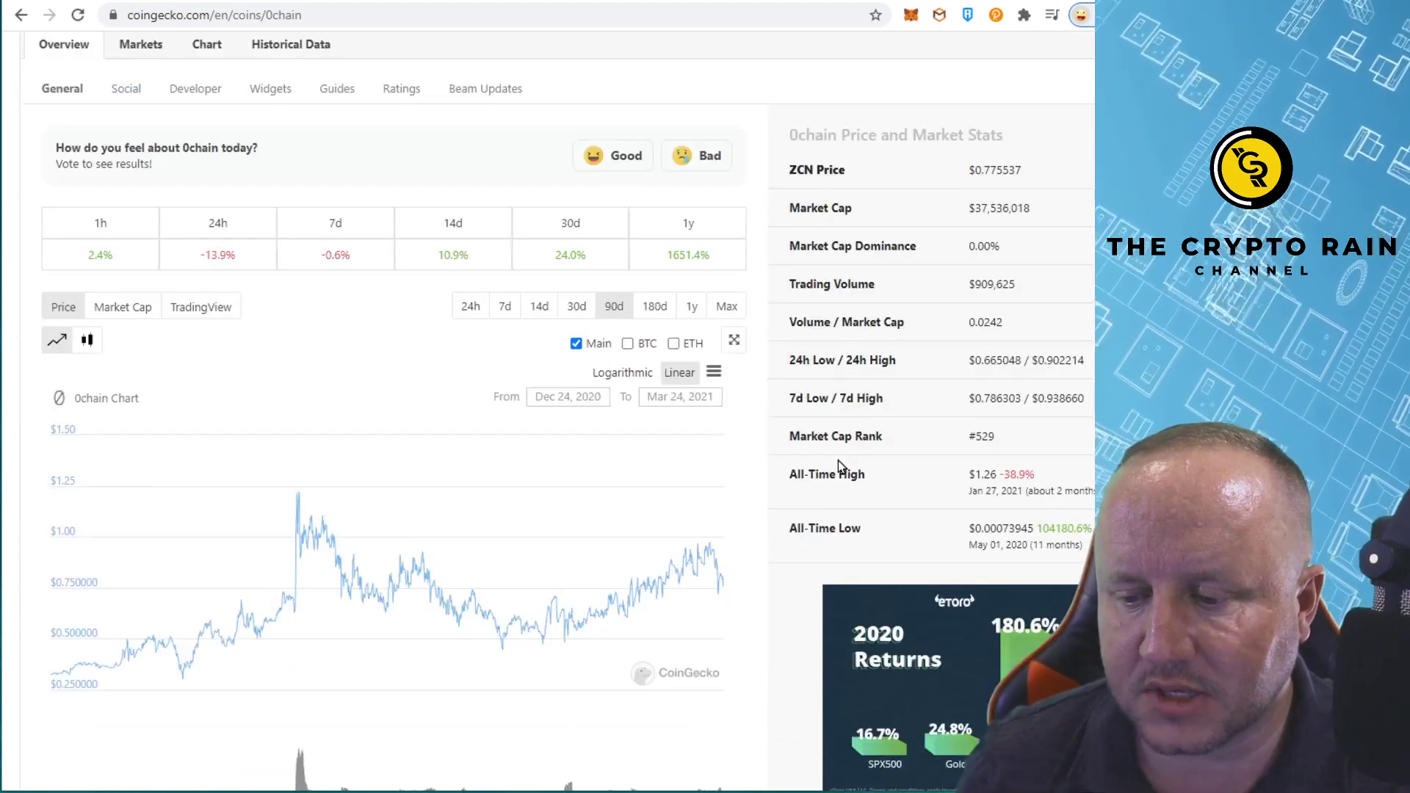
{"action": "left_click", "coordinate": [655, 307]}
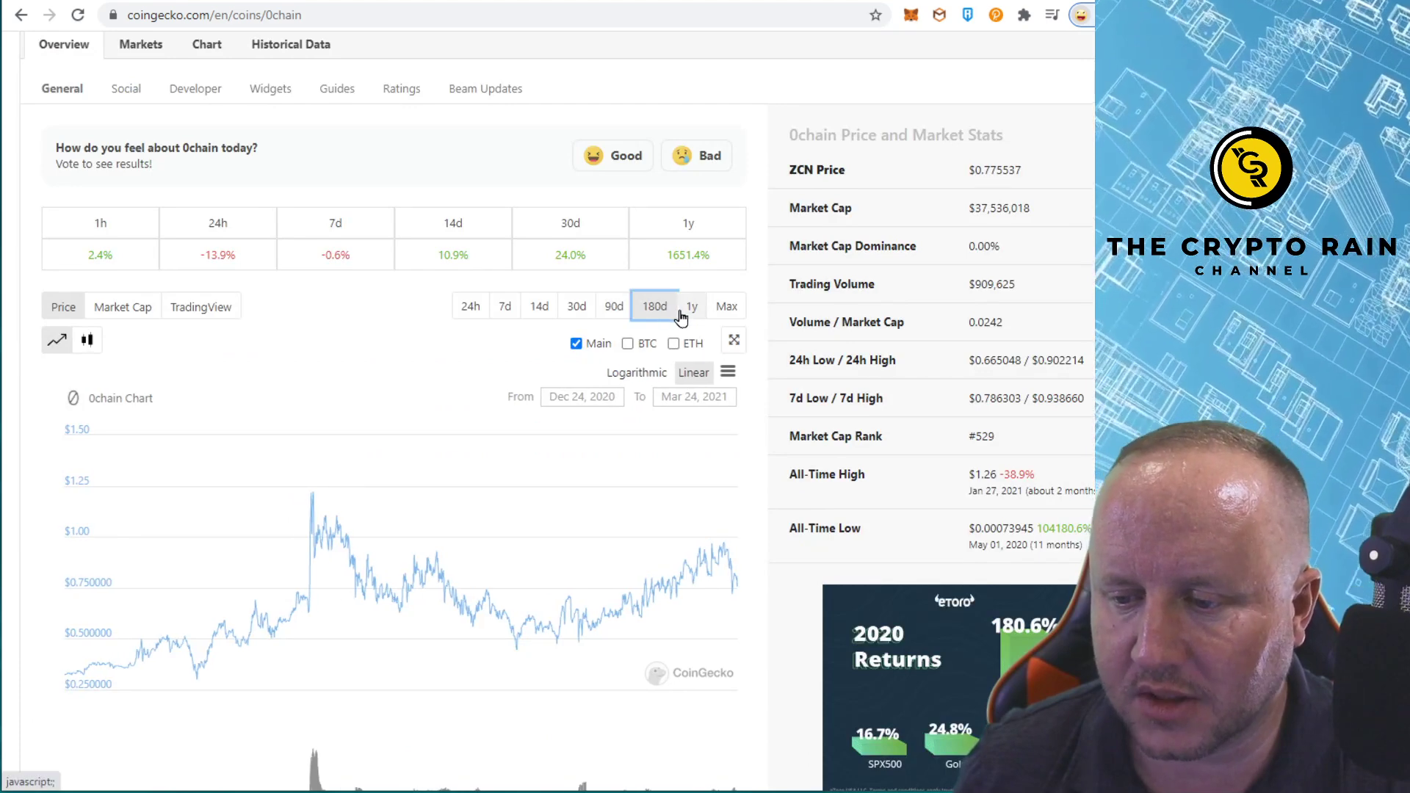
Bring up the saved ZCNUSD TradingView chart and zoom in on the recent candles and triangle
{"action": "left_click", "coordinate": [447, 3]}
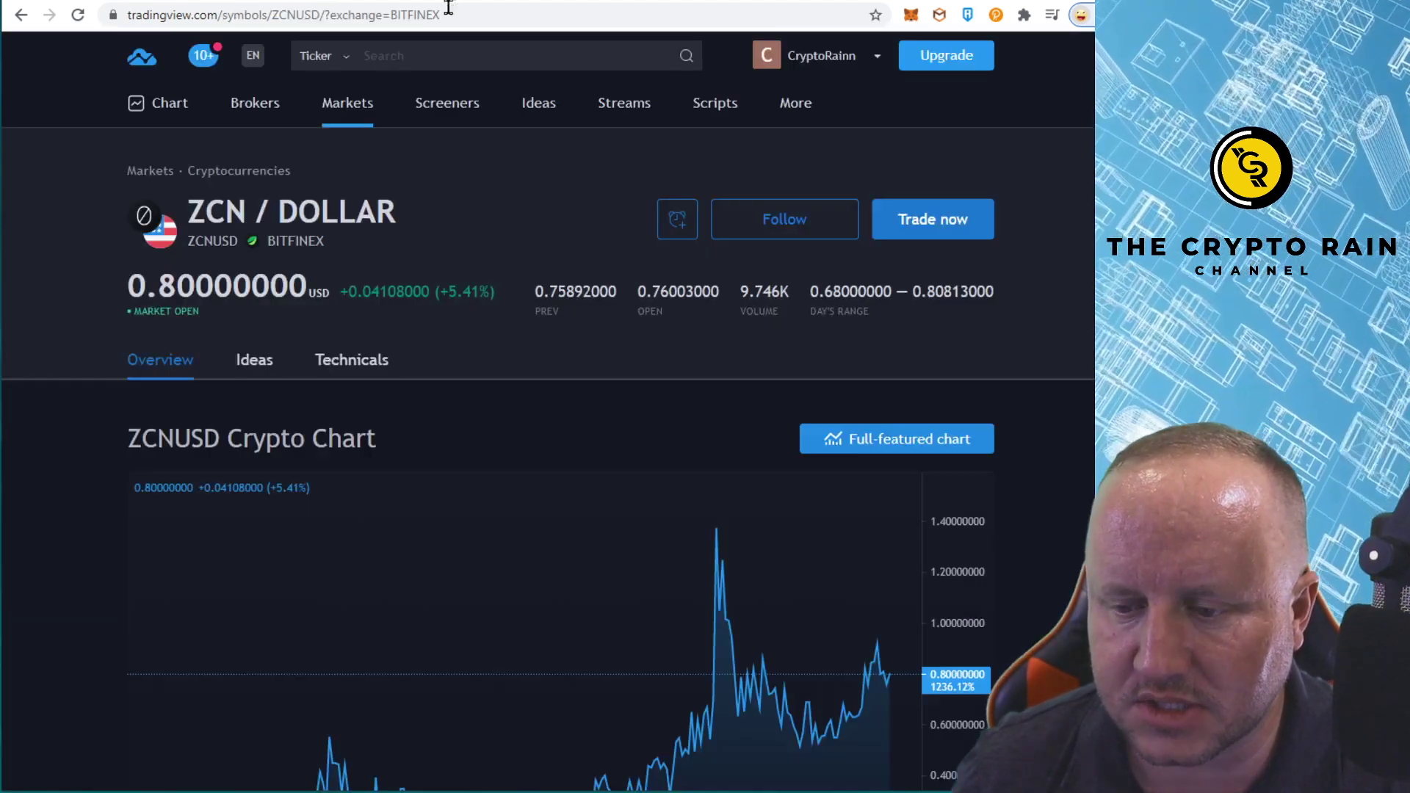
{"action": "key", "text": "ctrl+Tab"}
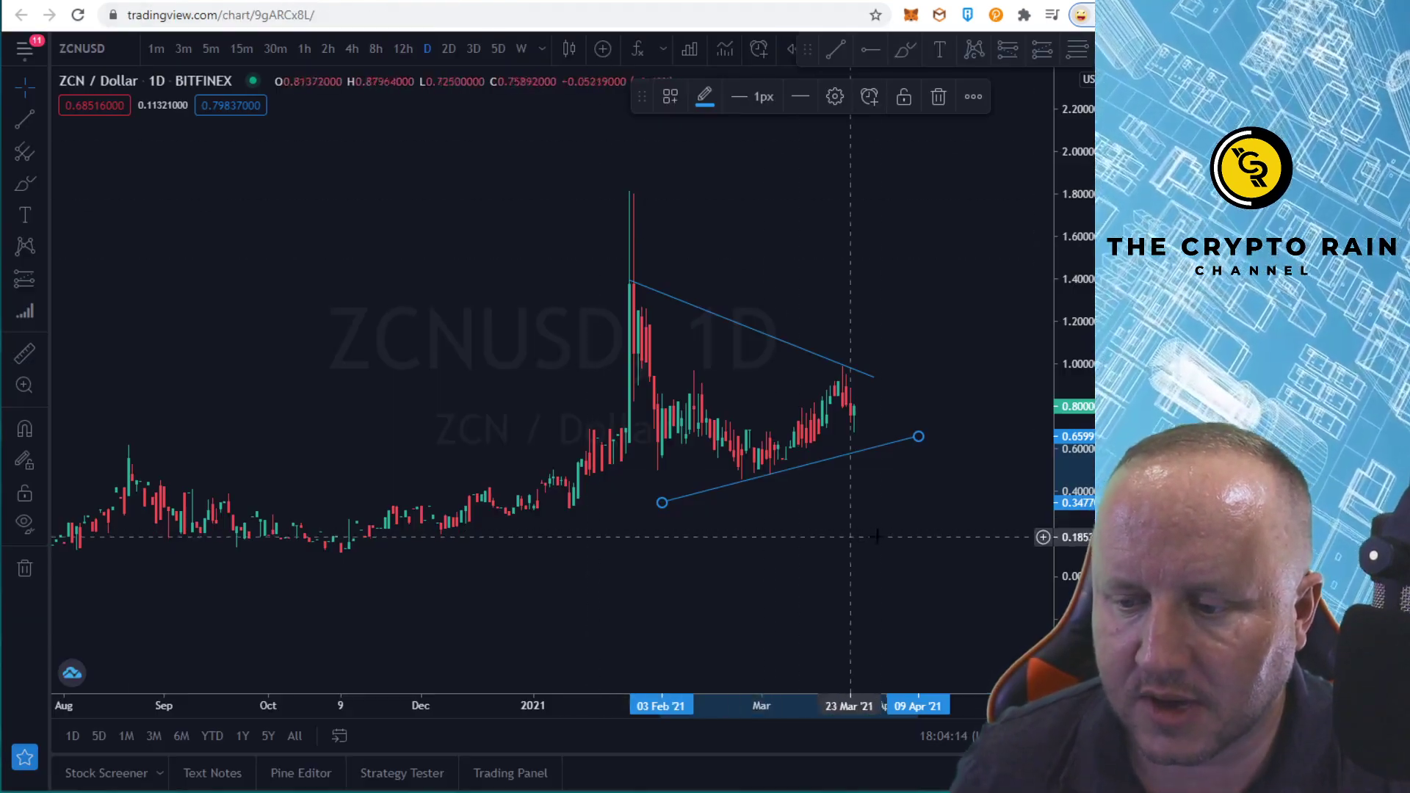
{"action": "scroll", "coordinate": [845, 521], "scroll_direction": "down", "scroll_amount": 5}
{"action": "scroll", "coordinate": [785, 515], "scroll_direction": "down", "scroll_amount": 5}
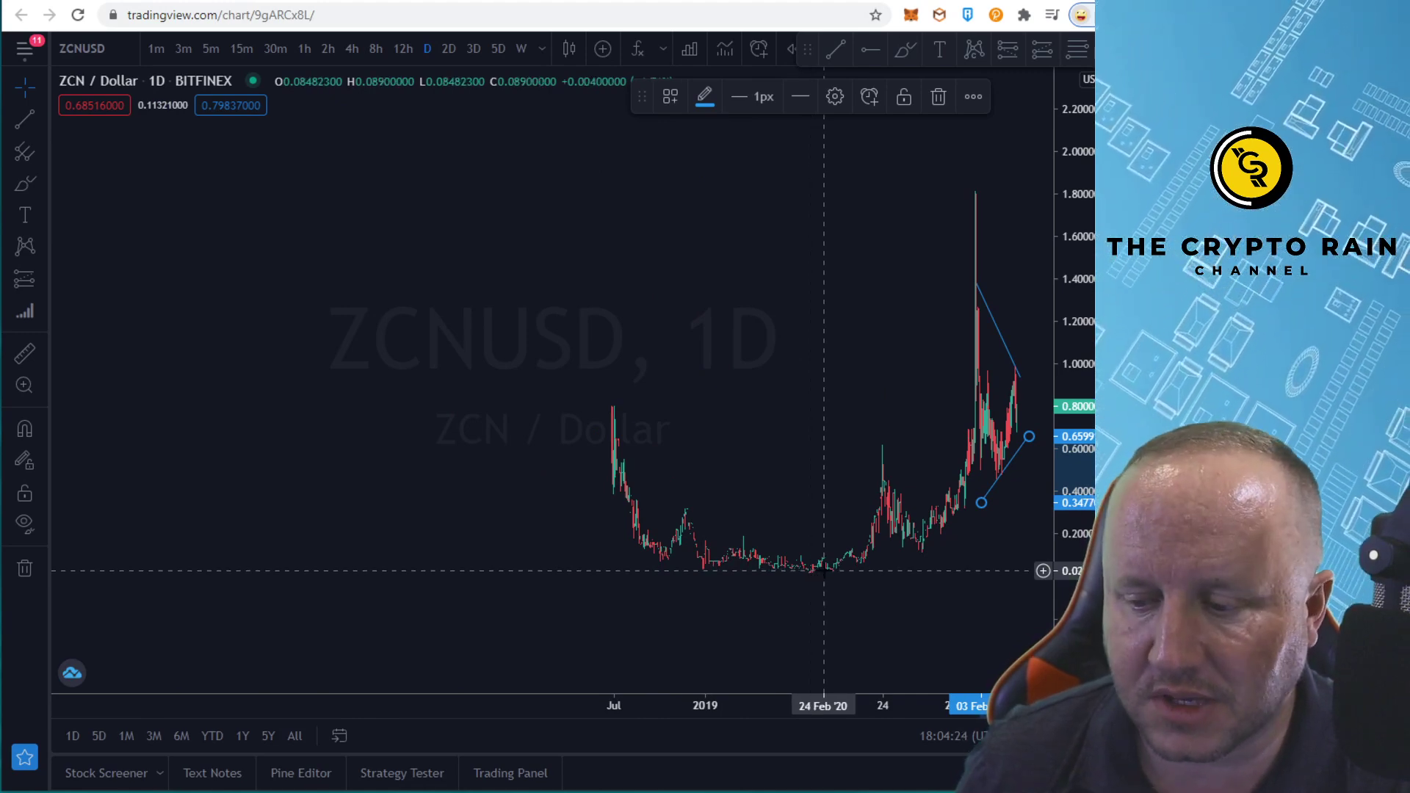
{"action": "scroll", "coordinate": [863, 574], "scroll_direction": "up", "scroll_amount": 1}
{"action": "scroll", "coordinate": [863, 574], "scroll_direction": "up", "scroll_amount": 4}
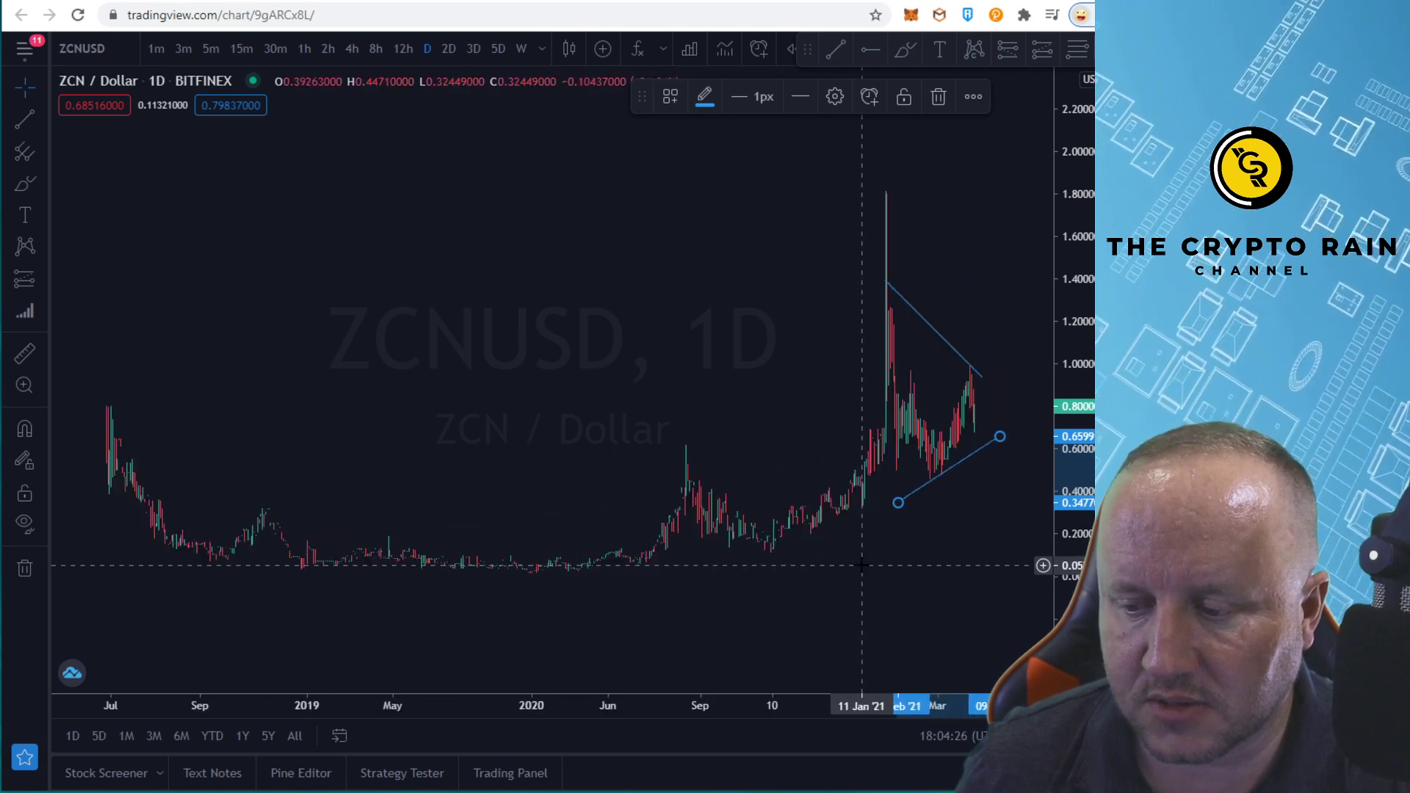
{"action": "scroll", "coordinate": [858, 546], "scroll_direction": "up", "scroll_amount": 1}
{"action": "scroll", "coordinate": [857, 545], "scroll_direction": "up", "scroll_amount": 1}
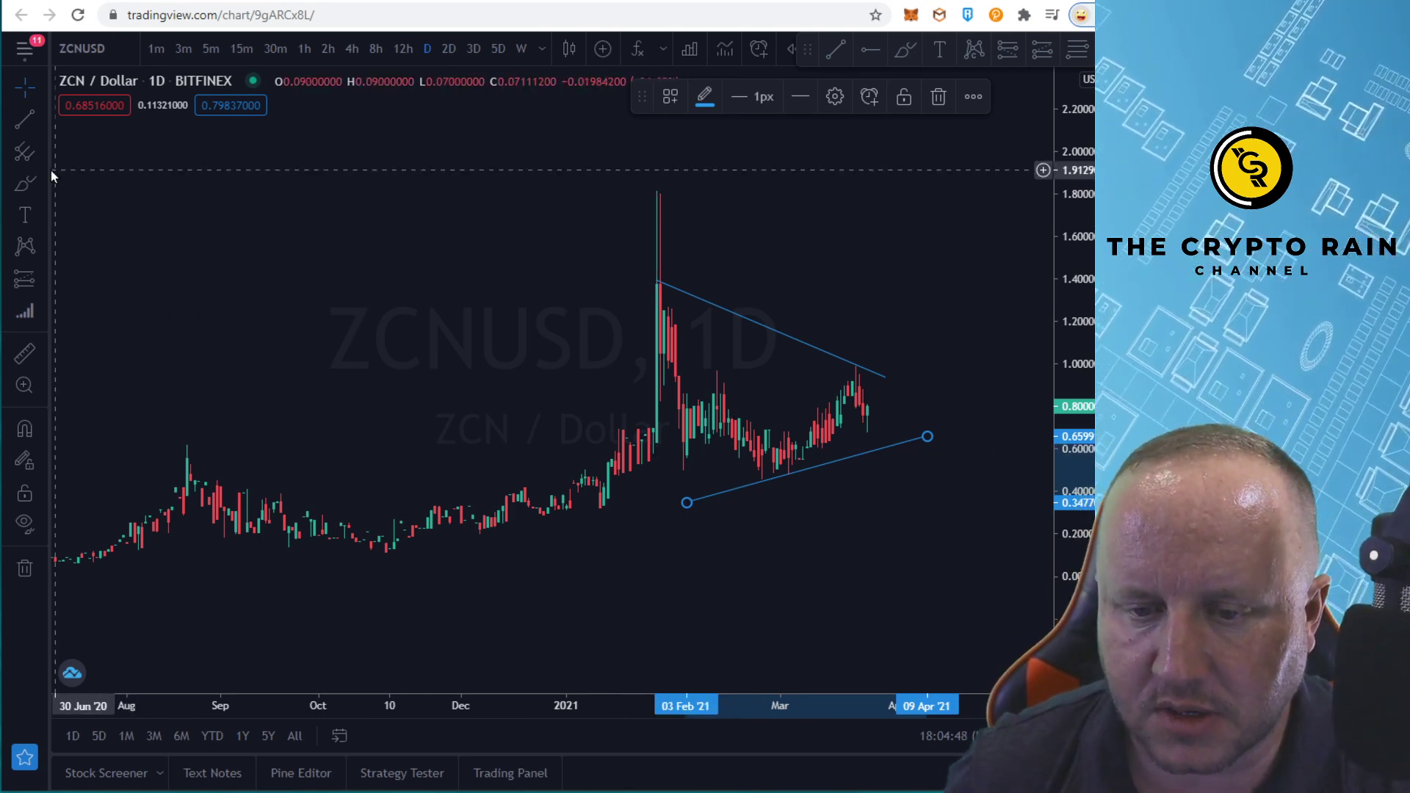
Brush an orange cup-and-handle curve over the ZCN/USD candles from September 2020 to March 2021
{"action": "left_click", "coordinate": [24, 183]}
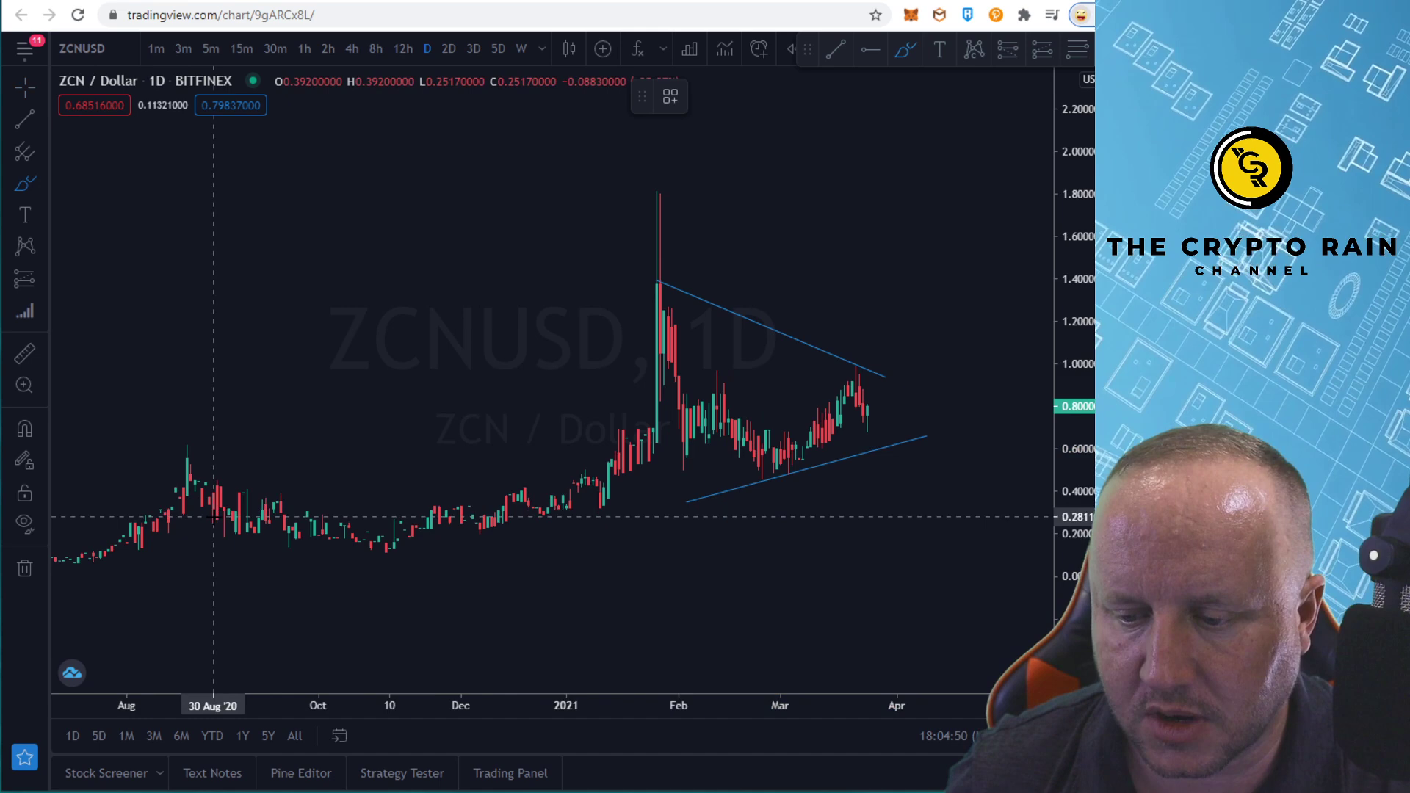
{"action": "mouse_move", "coordinate": [213, 520]}
{"action": "left_mouse_down"}
{"action": "mouse_move", "coordinate": [342, 551]}
{"action": "mouse_move", "coordinate": [514, 540]}
{"action": "mouse_move", "coordinate": [641, 436]}
{"action": "mouse_move", "coordinate": [650, 273]}
{"action": "mouse_move", "coordinate": [653, 433]}
{"action": "mouse_move", "coordinate": [716, 462]}
{"action": "mouse_move", "coordinate": [818, 402]}
{"action": "left_mouse_up"}
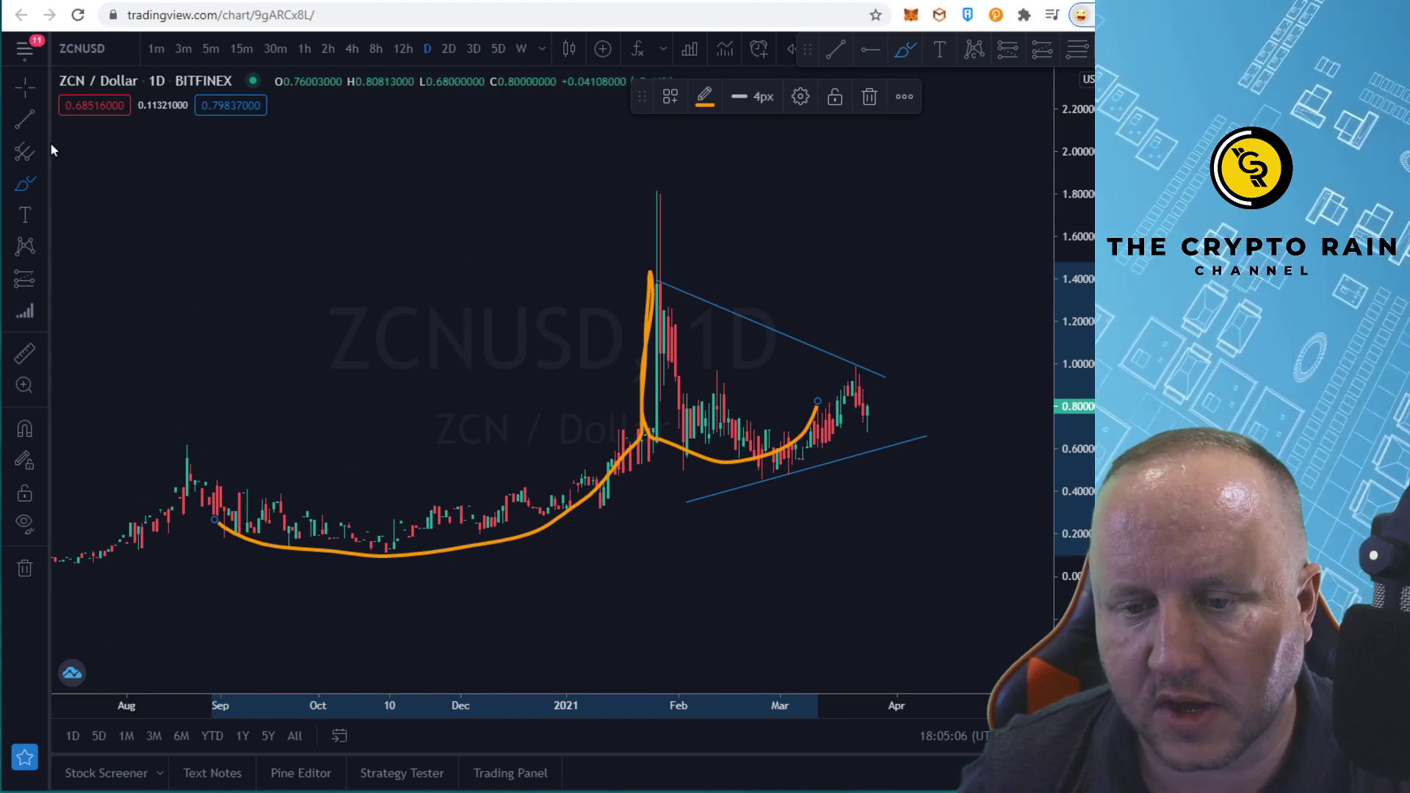
{"action": "left_click", "coordinate": [27, 90]}
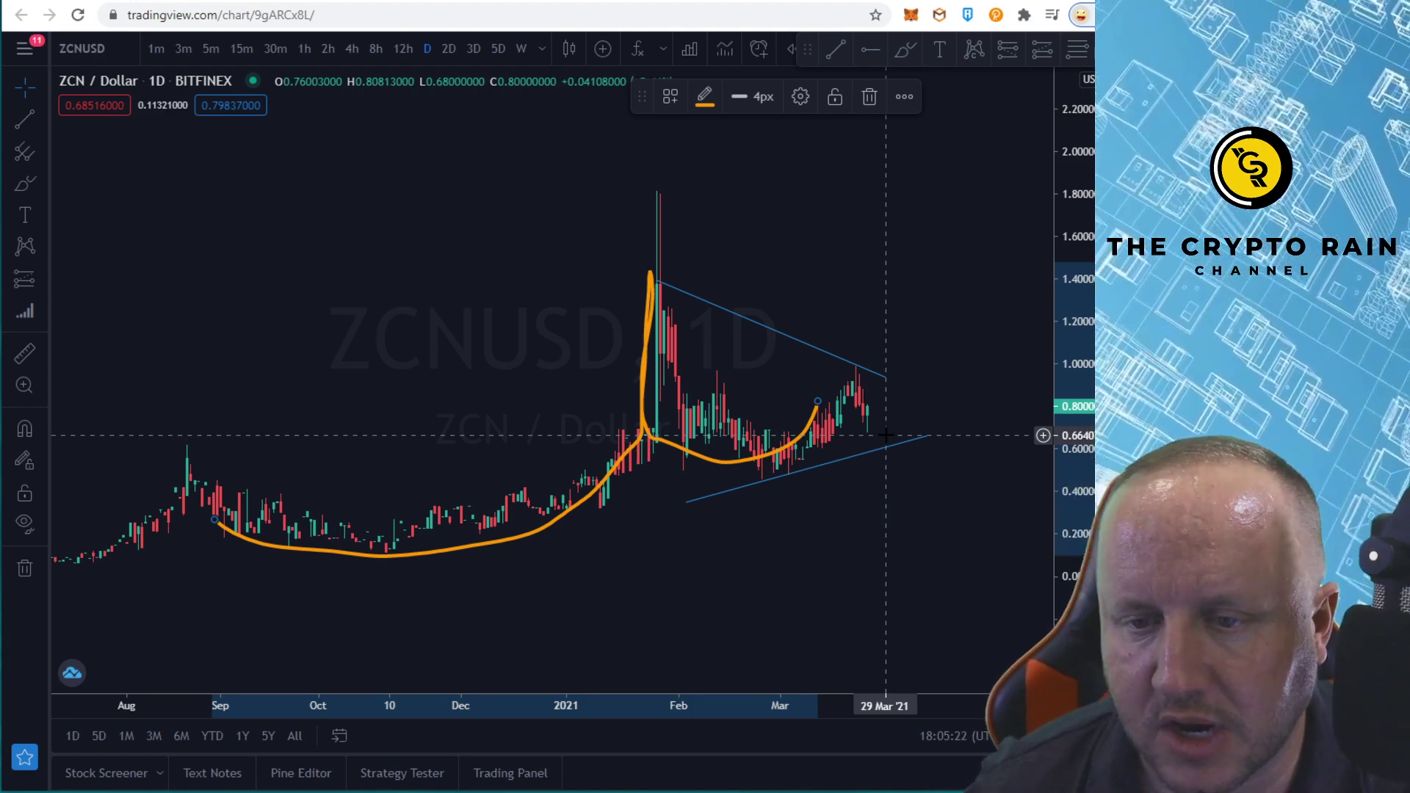
On the 0chain page, highlight the 48,400,982 circulating supply and $37,536,018 market cap figures
{"action": "left_click", "coordinate": [142, 4]}
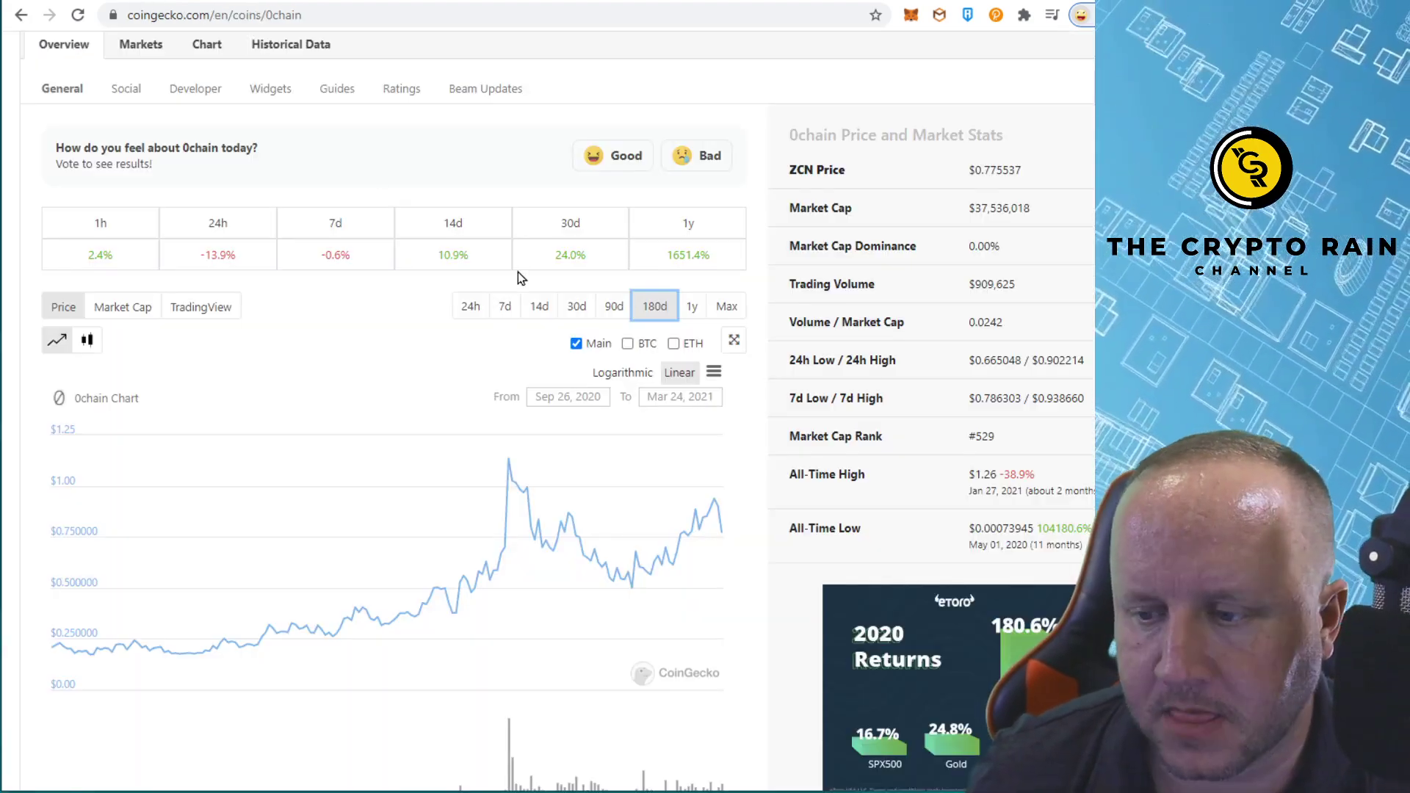
{"action": "scroll", "coordinate": [519, 274], "scroll_direction": "up", "scroll_amount": 10}
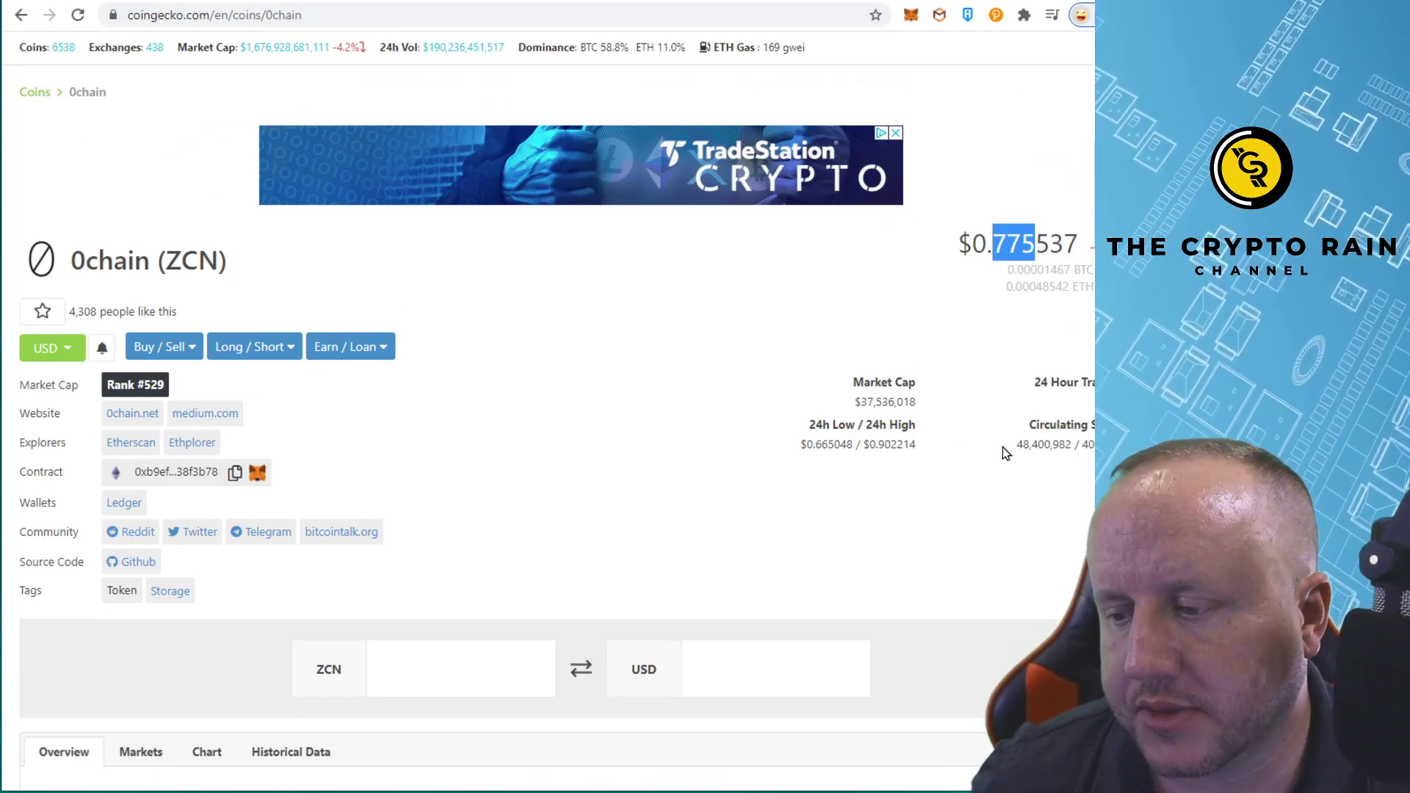
{"action": "left_click_drag", "start_coordinate": [1015, 445], "coordinate": [1071, 459]}
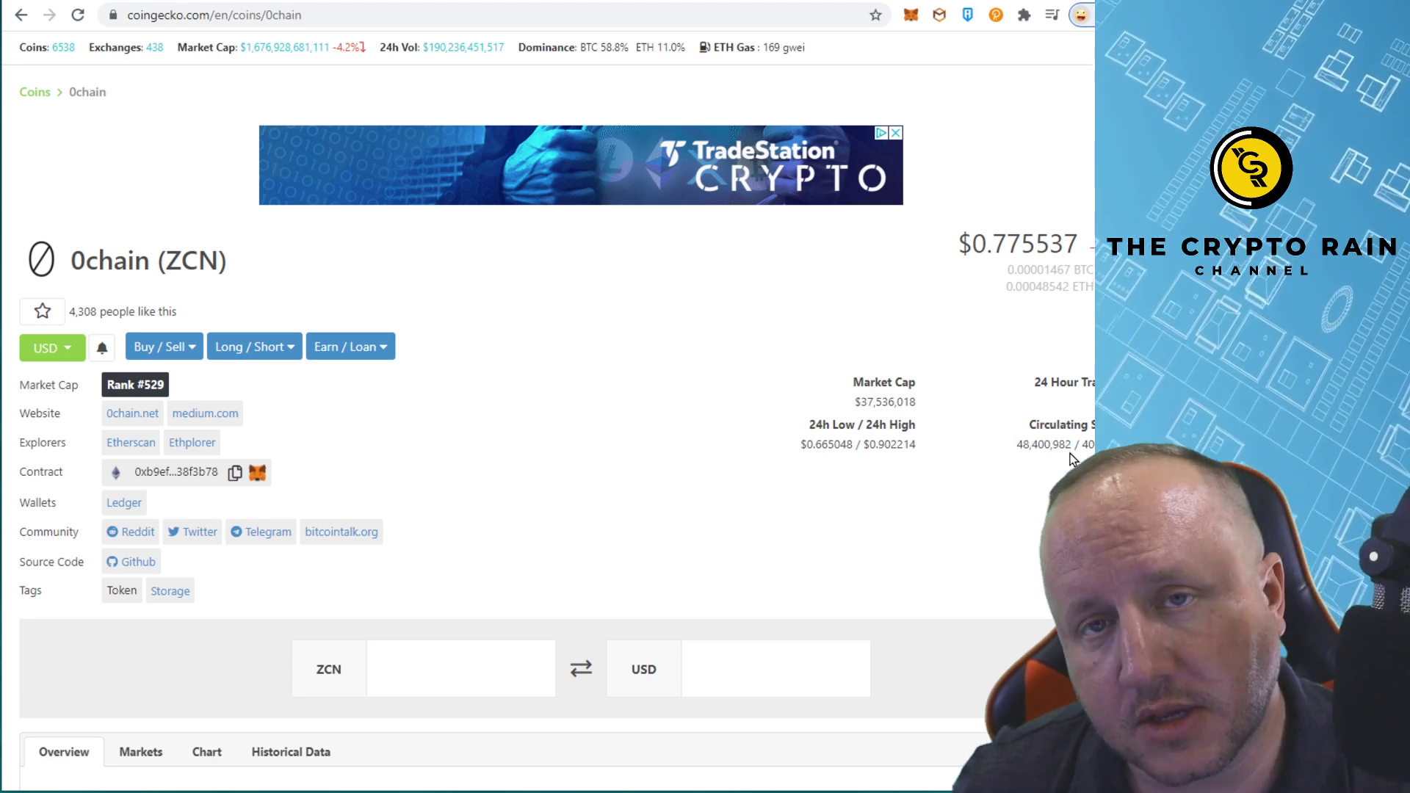
{"action": "left_click", "coordinate": [993, 451]}
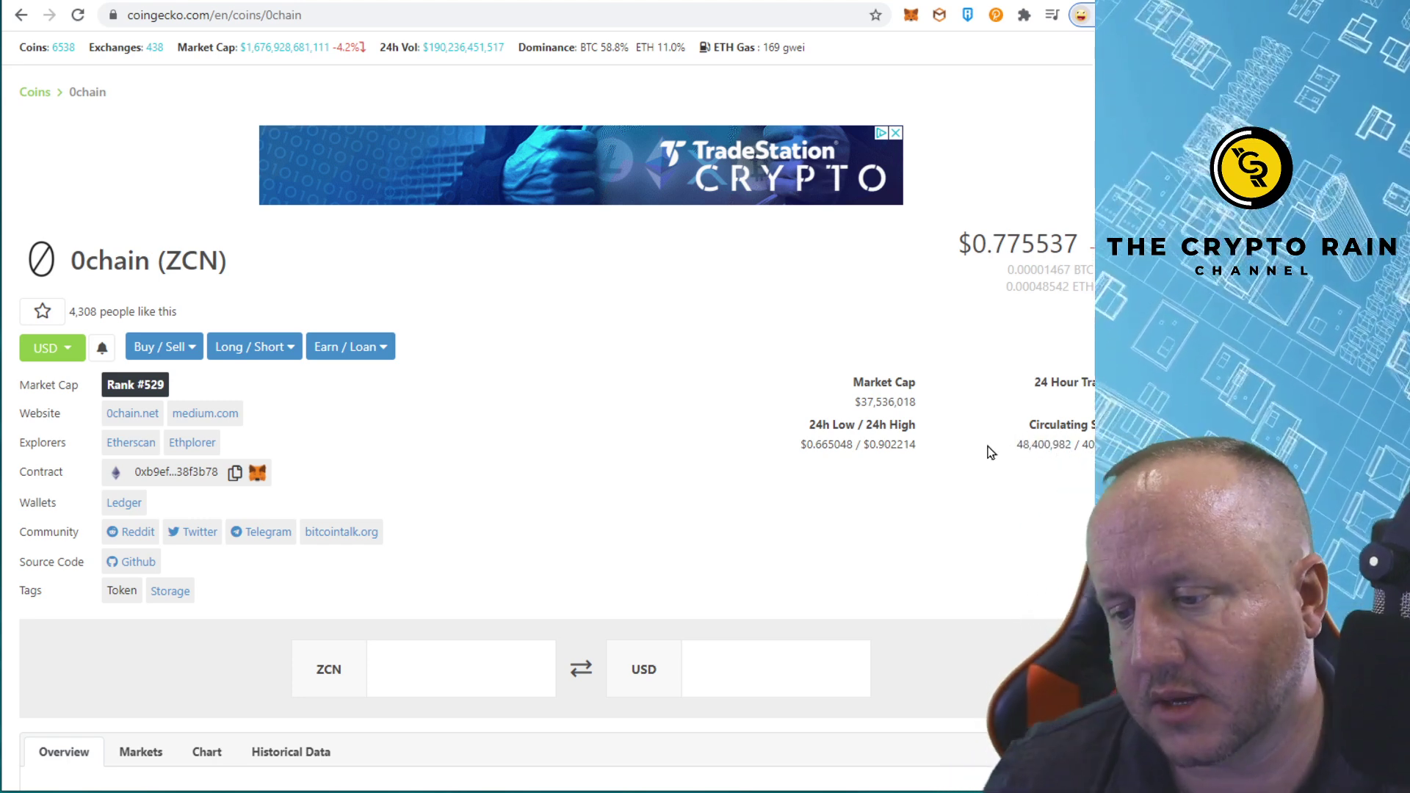
{"action": "left_click_drag", "start_coordinate": [912, 404], "coordinate": [853, 402]}
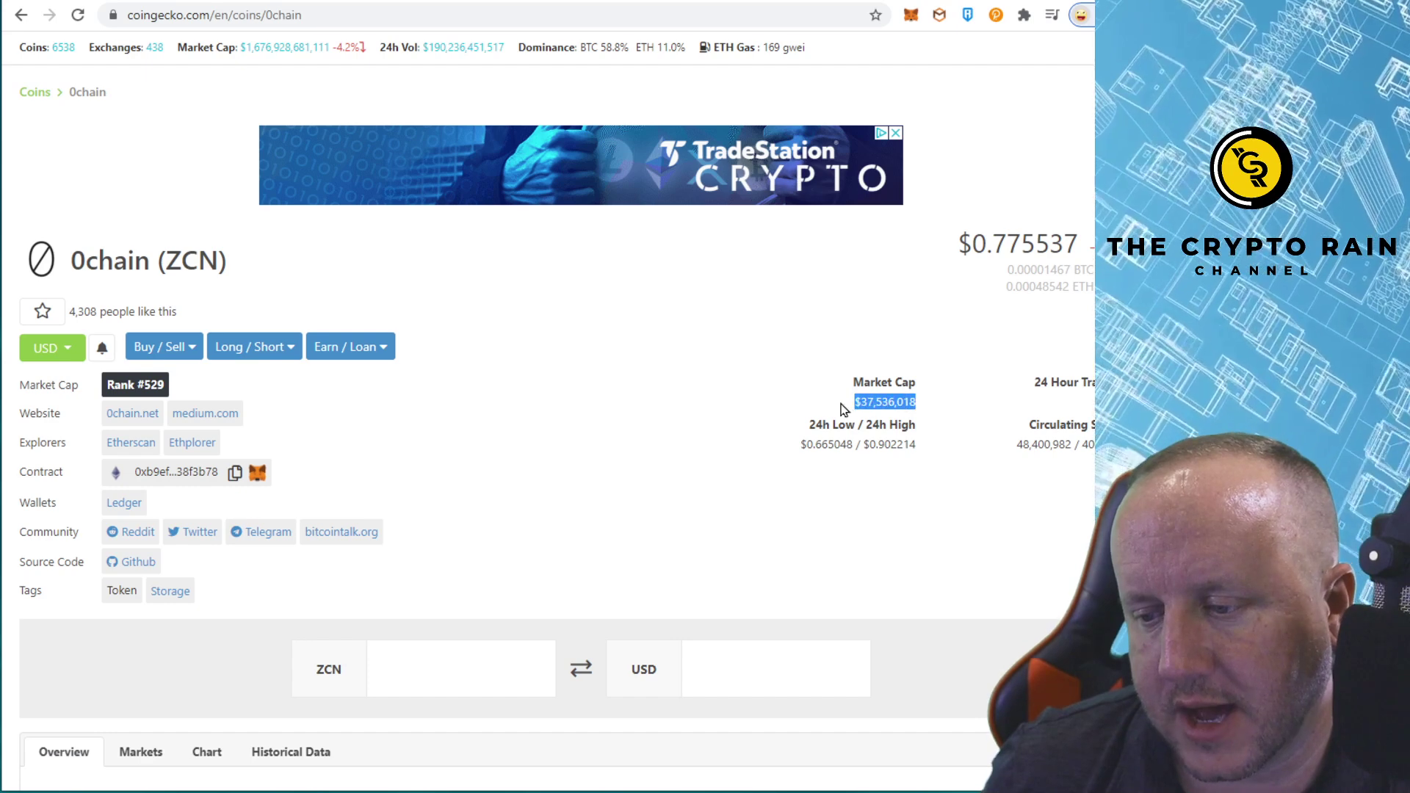
{"action": "left_click", "coordinate": [963, 461]}
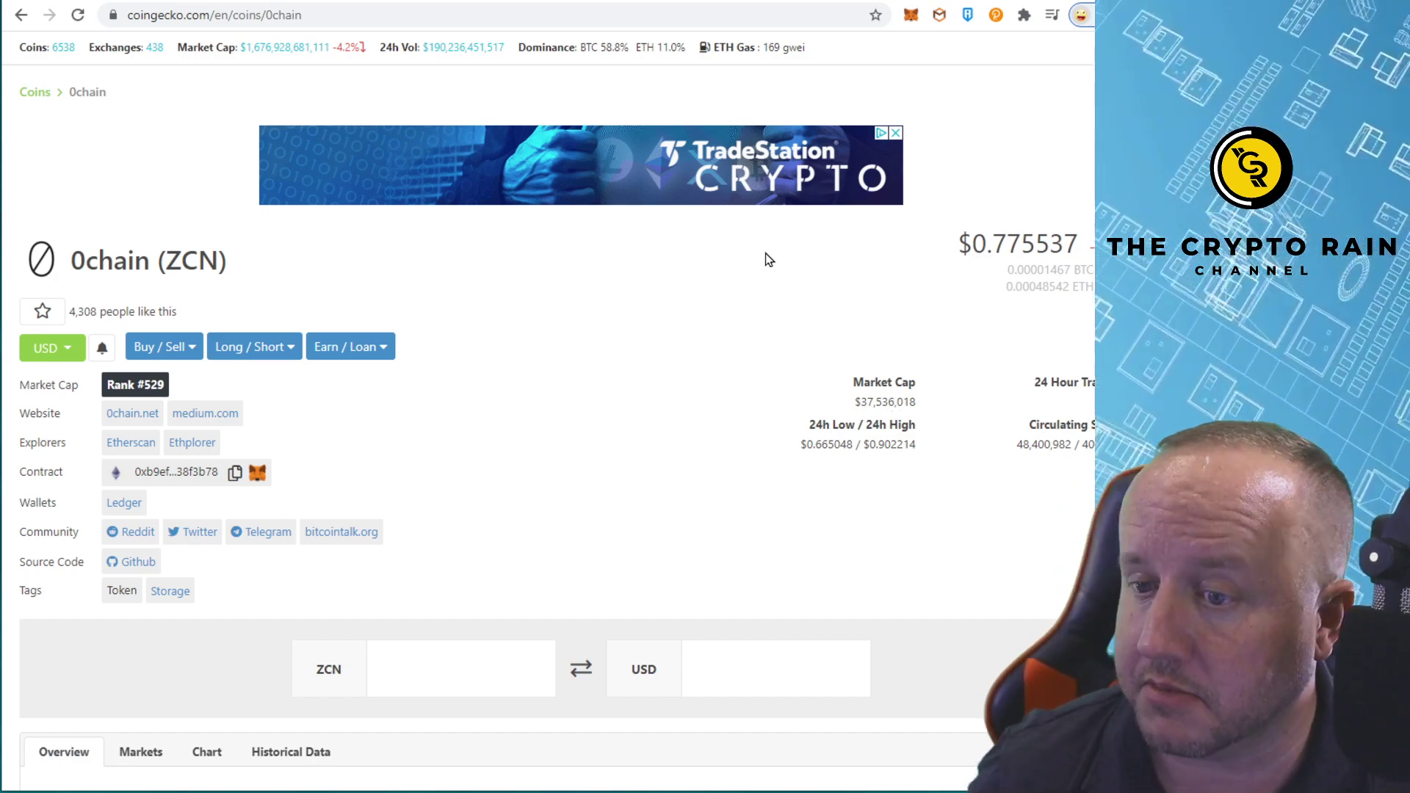
Return to the marked-up ZCNUSD chart and zoom out to show history back to early 2019
{"action": "left_click", "coordinate": [467, 2]}
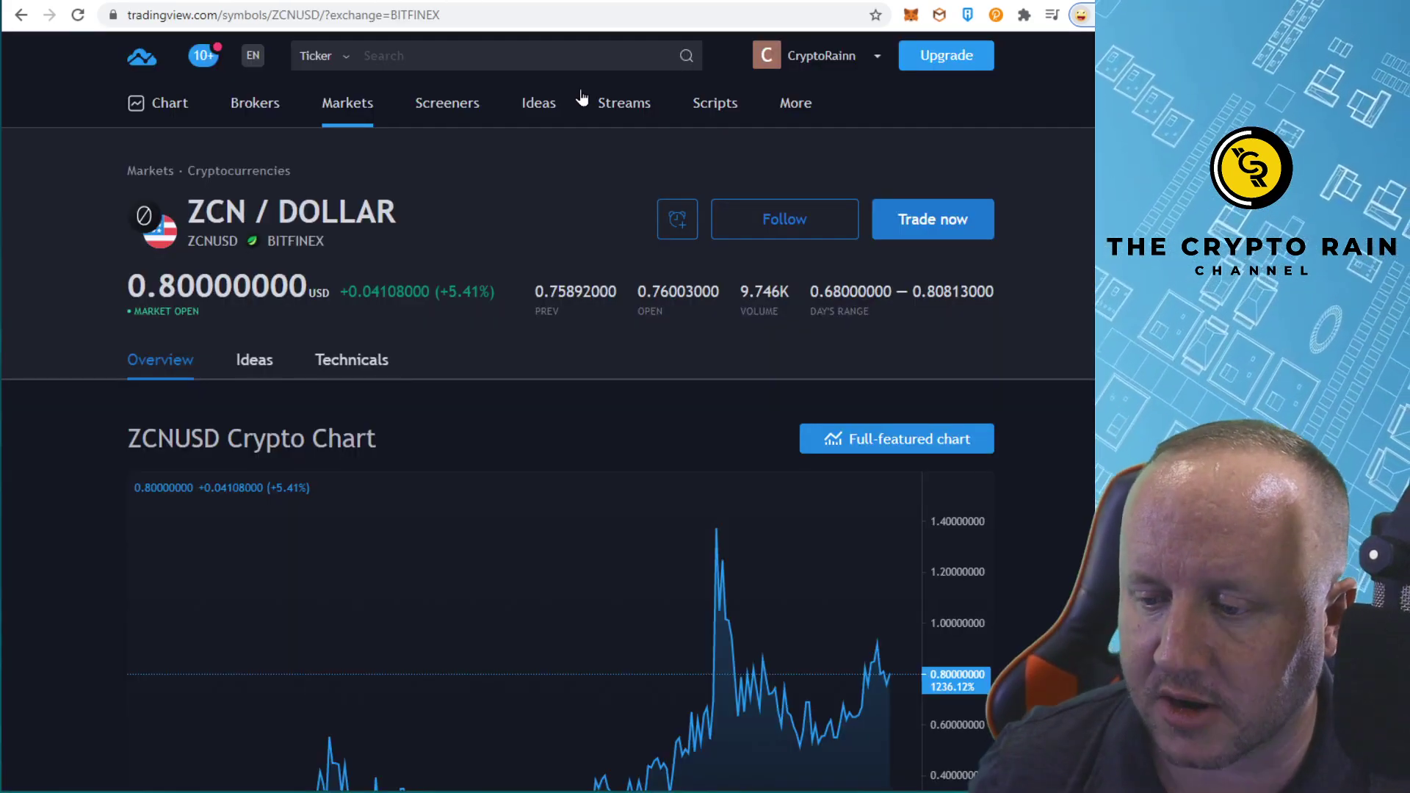
{"action": "key", "text": "ctrl+Tab"}
{"action": "scroll", "coordinate": [938, 372], "scroll_direction": "down", "scroll_amount": 6}
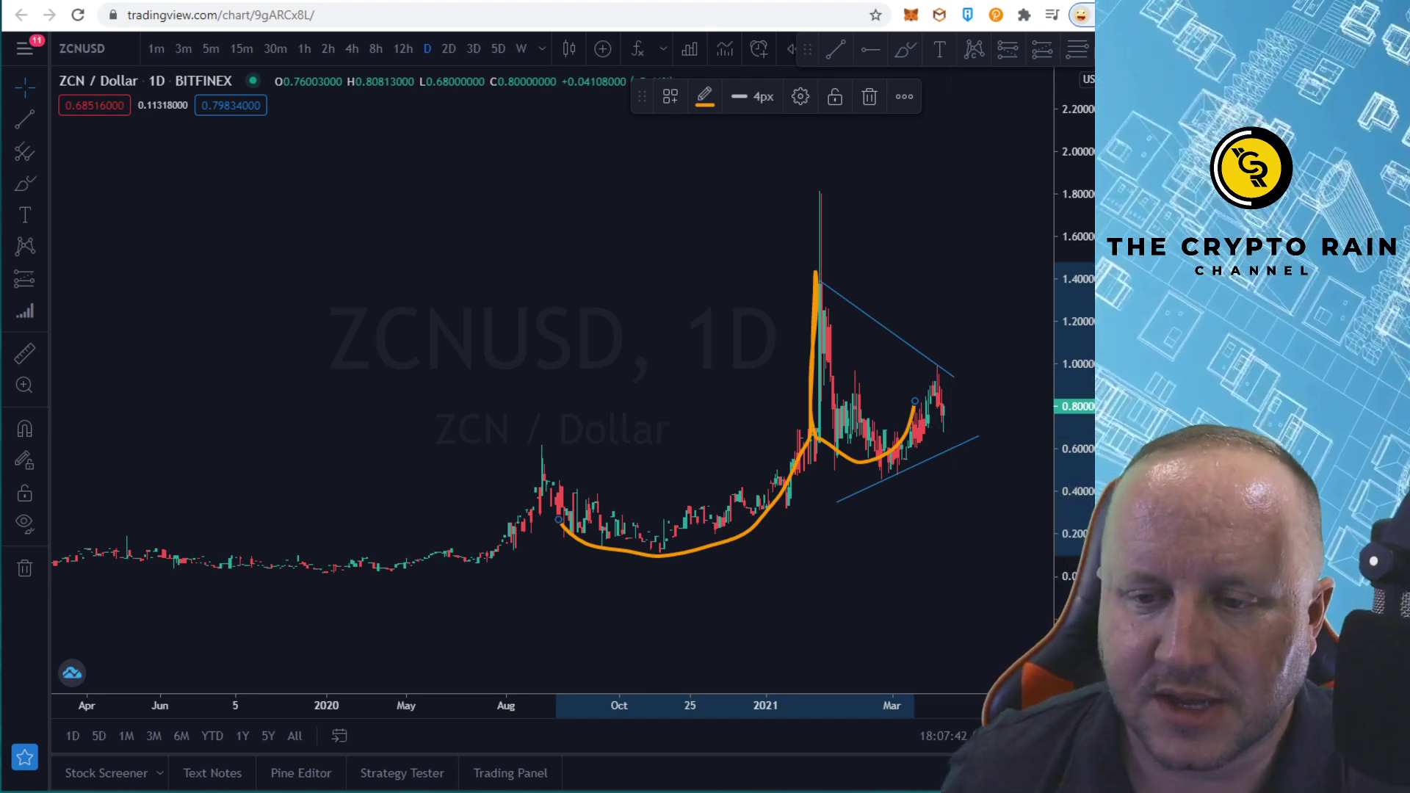
On the Filecoin page, highlight the $87.02 price, $5,227,581,129 market cap and 60,013,201 supply
{"action": "key", "text": "ctrl+Tab"}
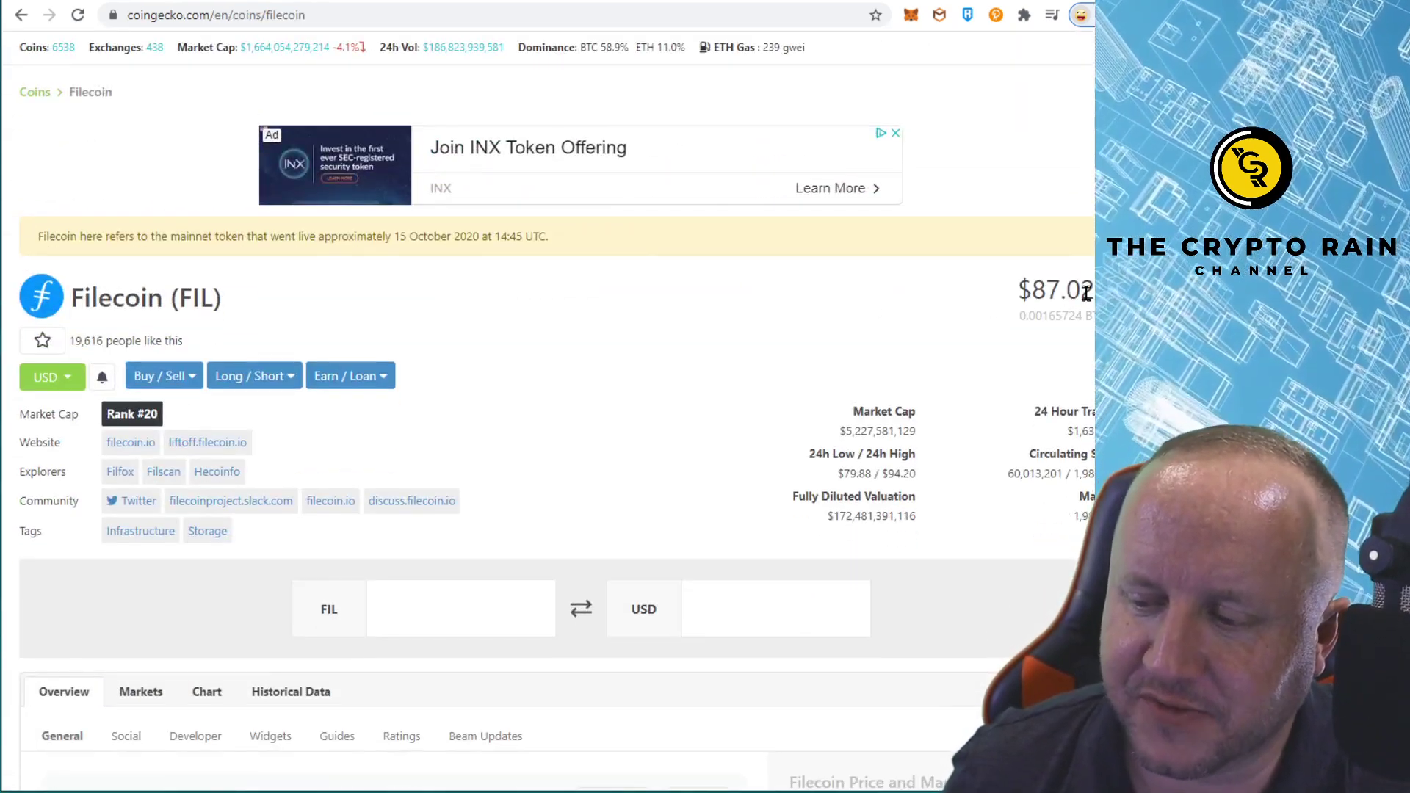
{"action": "left_click_drag", "start_coordinate": [1086, 292], "coordinate": [157, 119]}
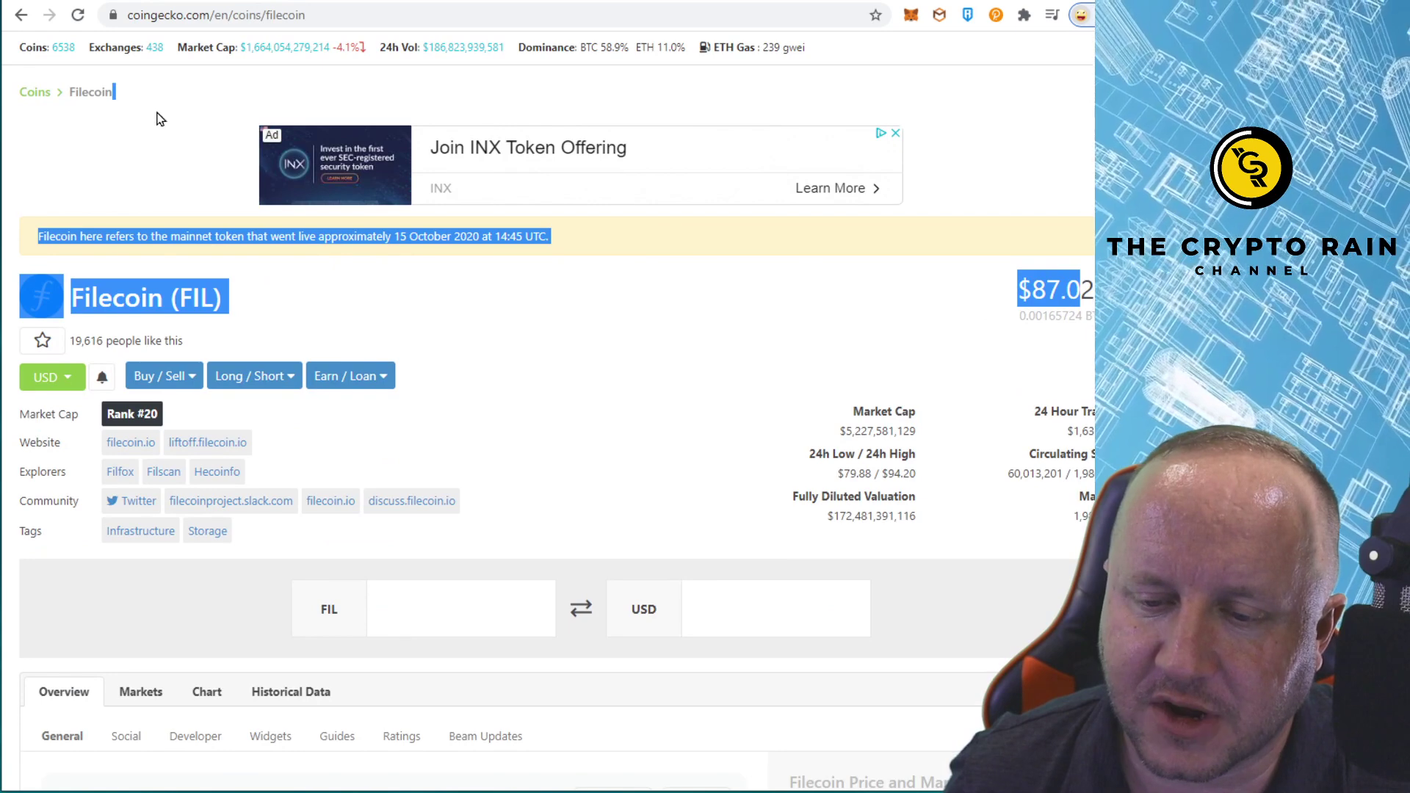
{"action": "left_click", "coordinate": [270, 290]}
{"action": "left_click_drag", "start_coordinate": [1088, 290], "coordinate": [1012, 291]}
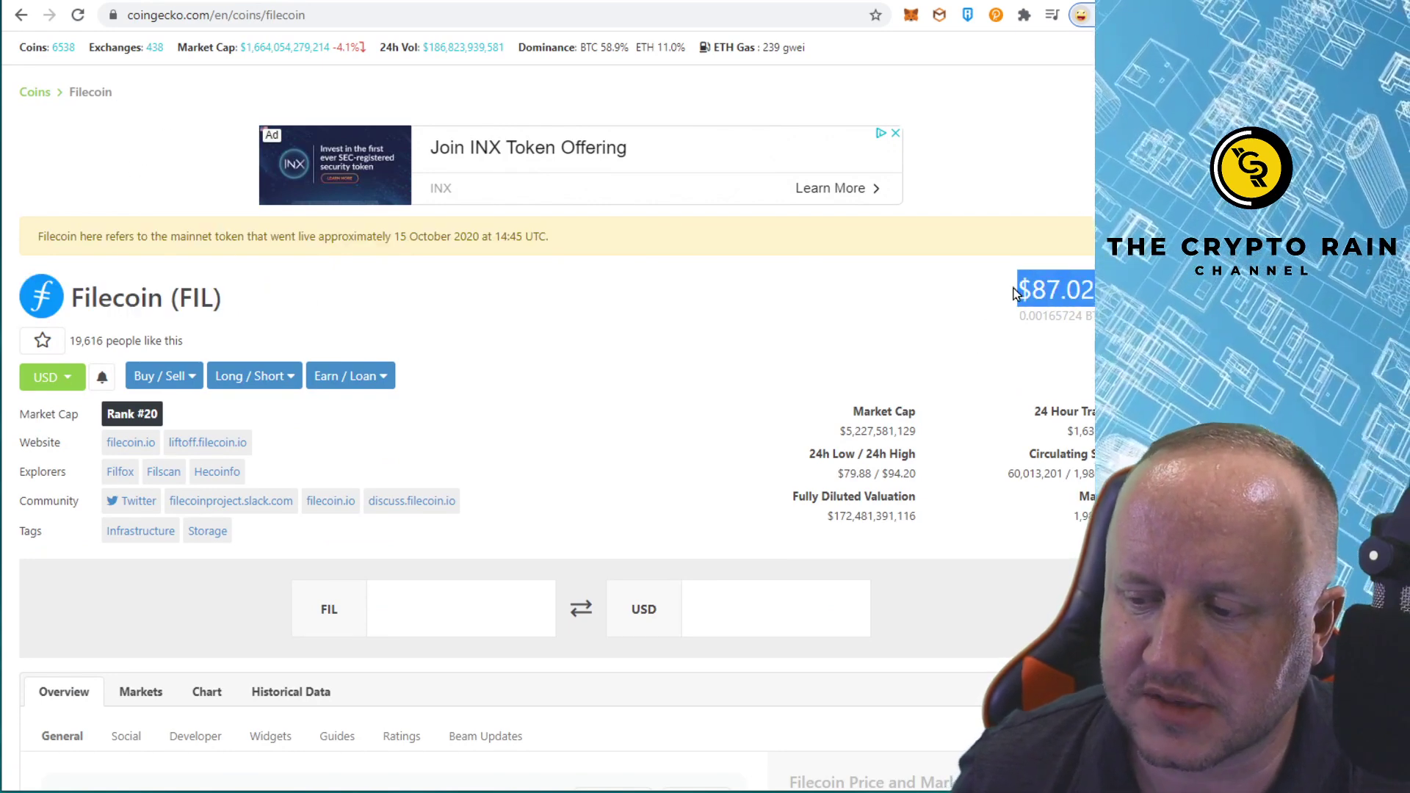
{"action": "left_click", "coordinate": [906, 296]}
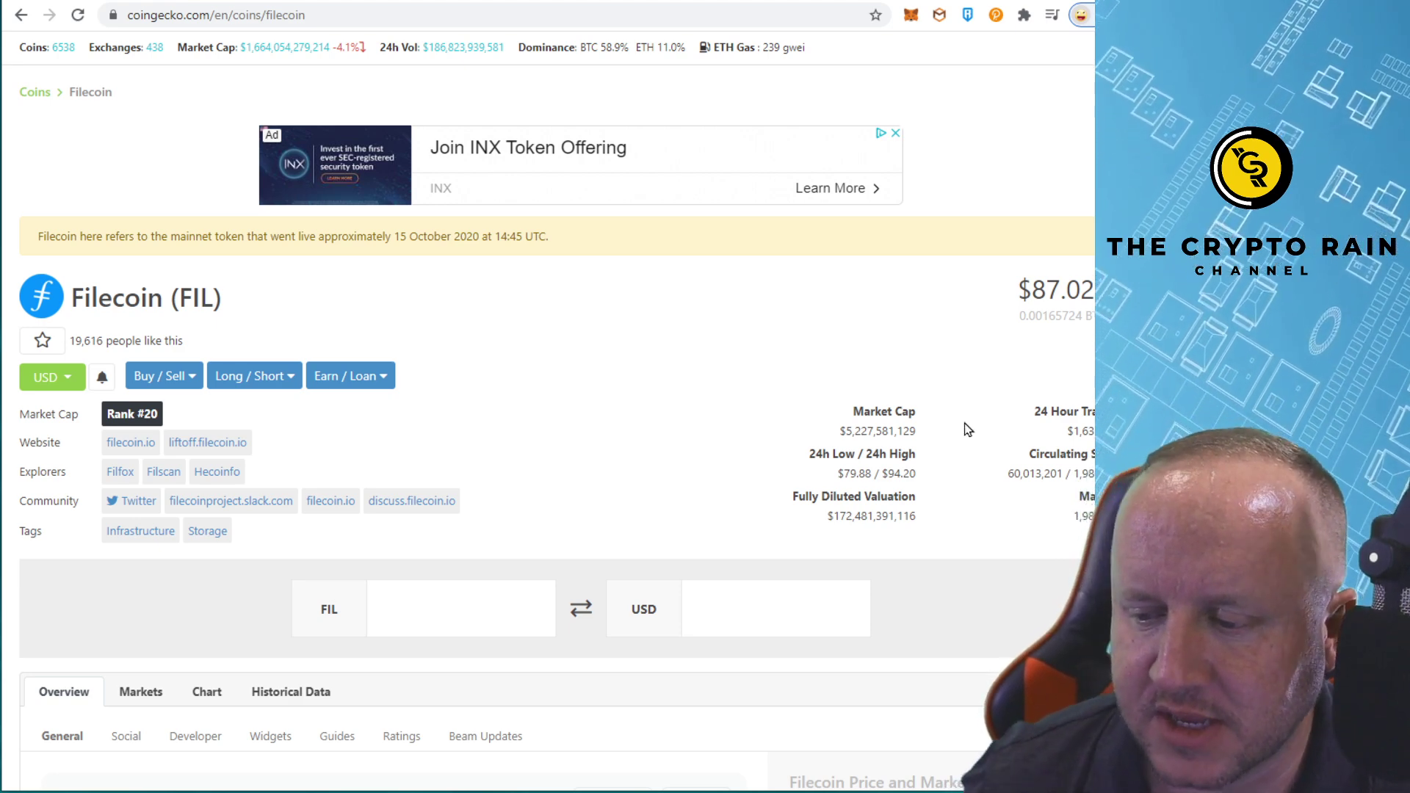
{"action": "left_click_drag", "start_coordinate": [913, 433], "coordinate": [836, 435]}
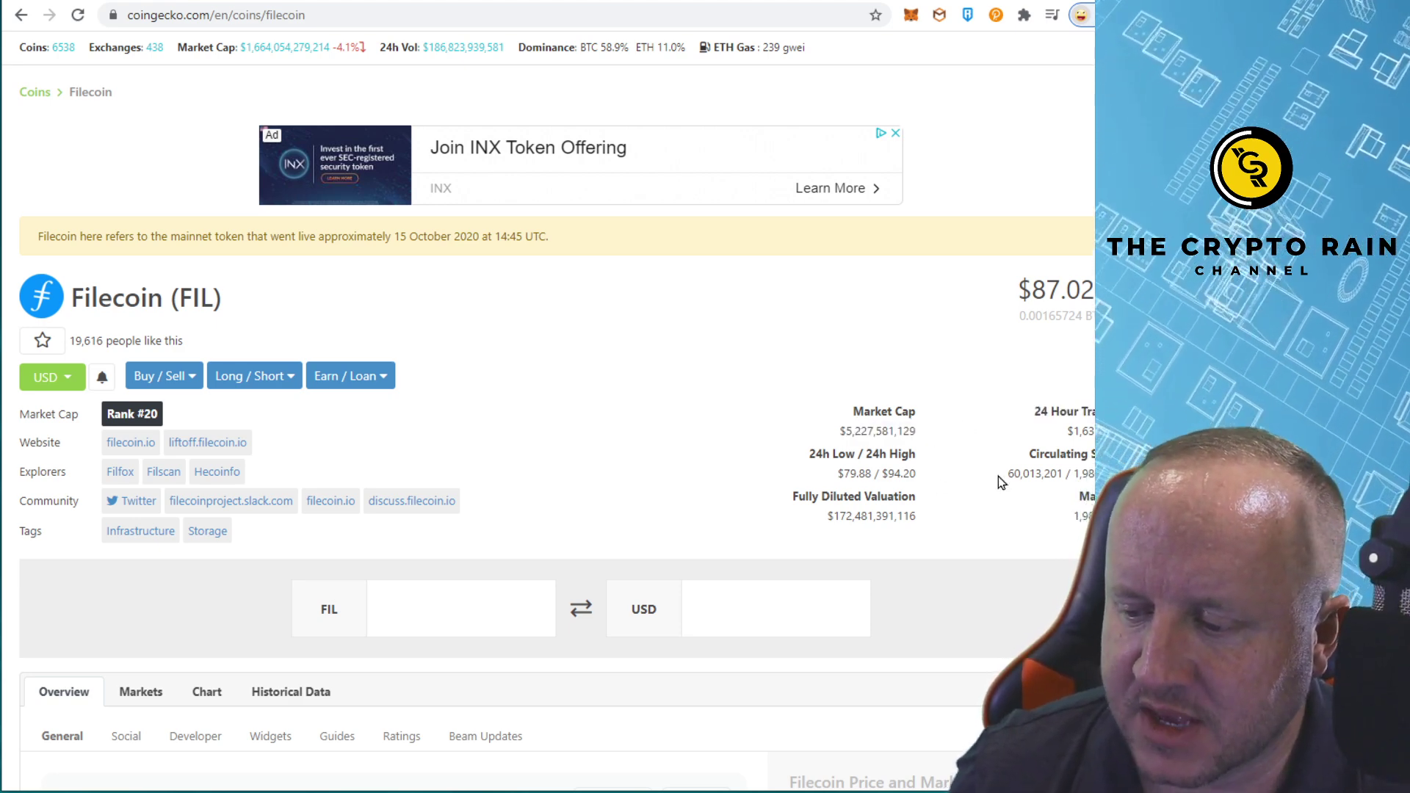
{"action": "left_click_drag", "start_coordinate": [1001, 478], "coordinate": [1082, 479]}
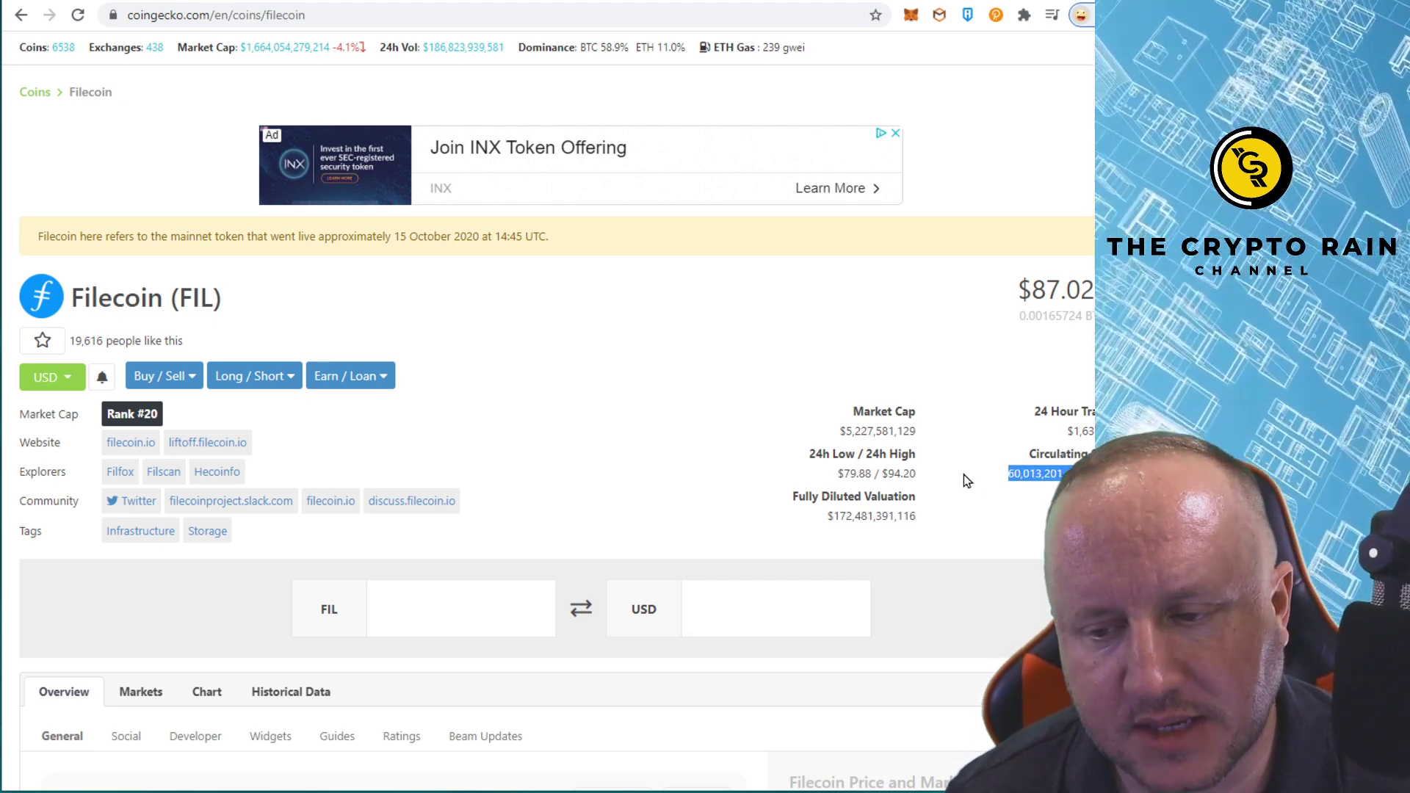
{"action": "left_click_drag", "start_coordinate": [910, 432], "coordinate": [846, 433]}
{"action": "left_click", "coordinate": [157, 15]}
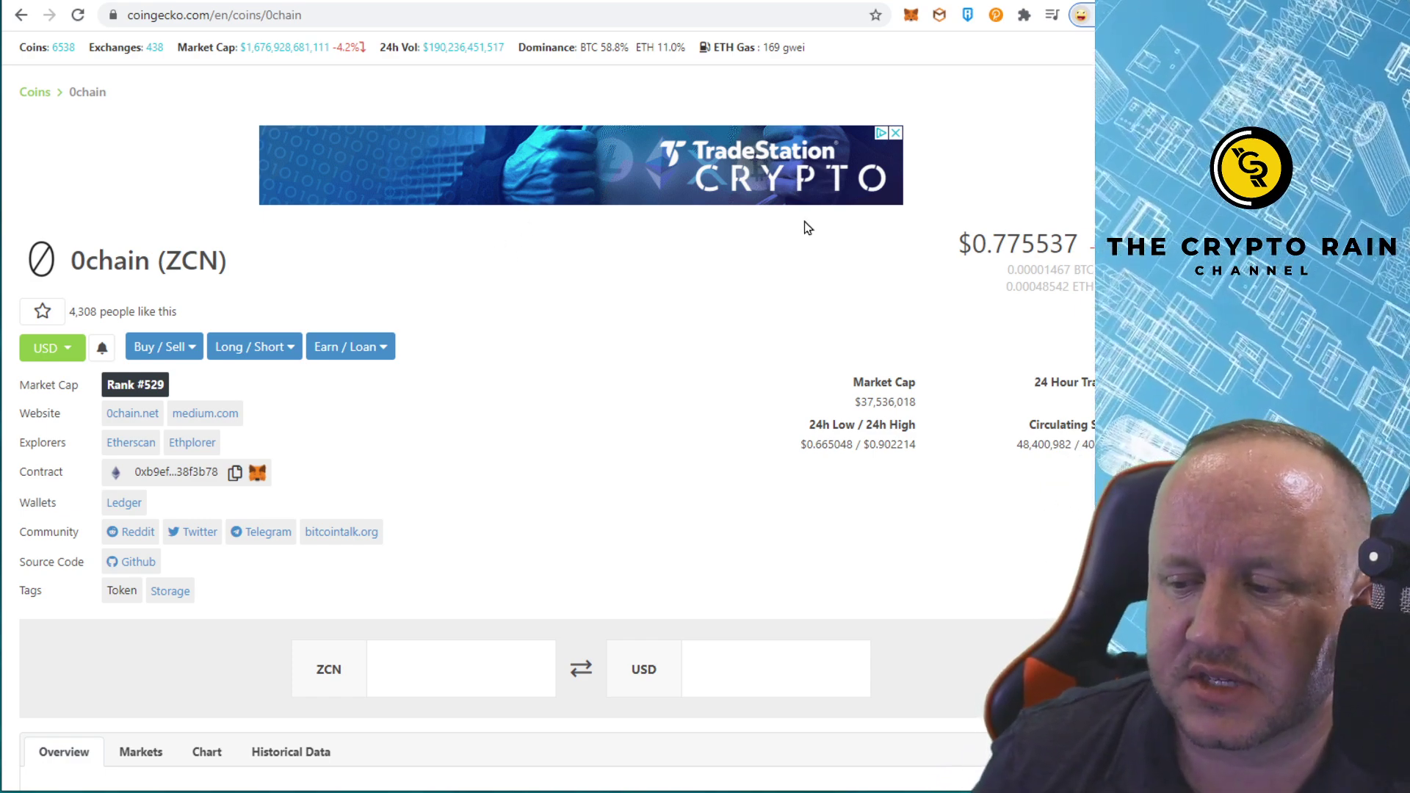
{"action": "scroll", "coordinate": [808, 235], "scroll_direction": "down", "scroll_amount": 5}
{"action": "scroll", "coordinate": [869, 254], "scroll_direction": "down", "scroll_amount": 6}
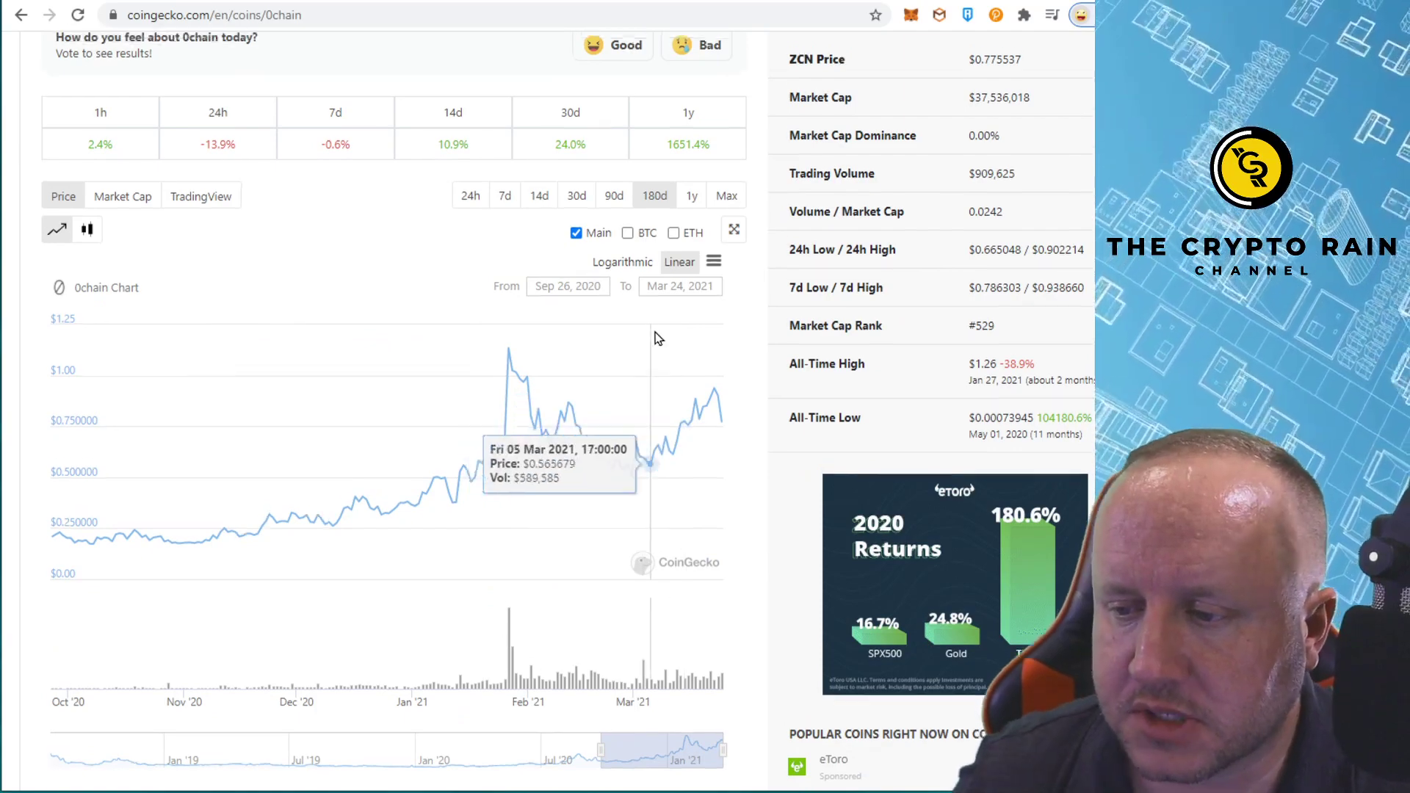
{"action": "scroll", "coordinate": [655, 347], "scroll_direction": "up", "scroll_amount": 8}
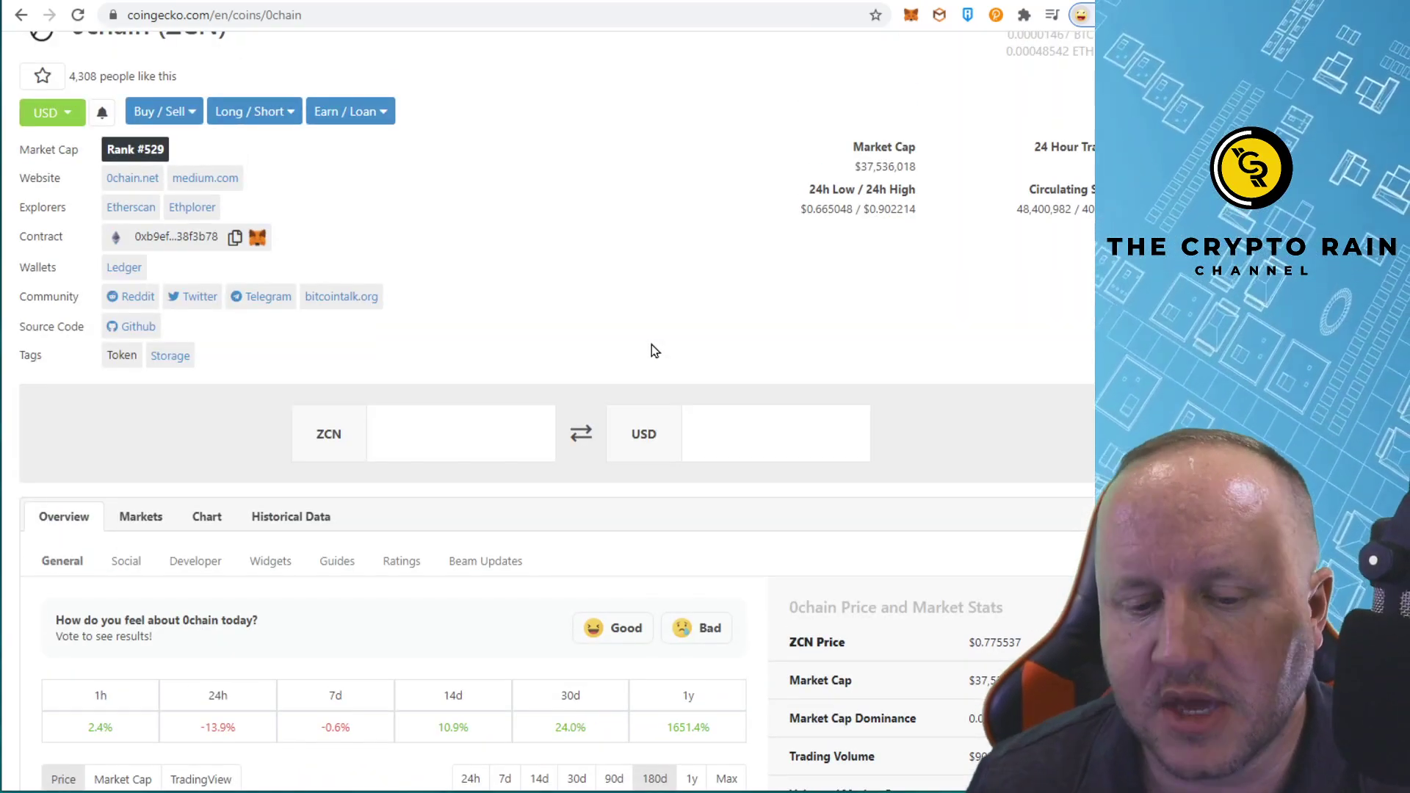